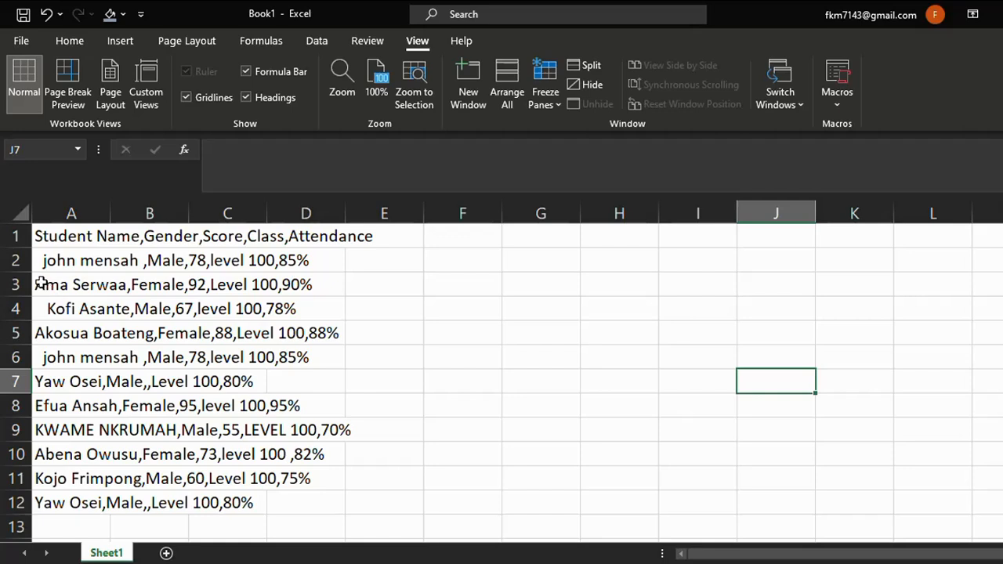
Split the comma-separated student records in column A into separate columns using the comma delimiter.
drag(52, 237, 71, 494)
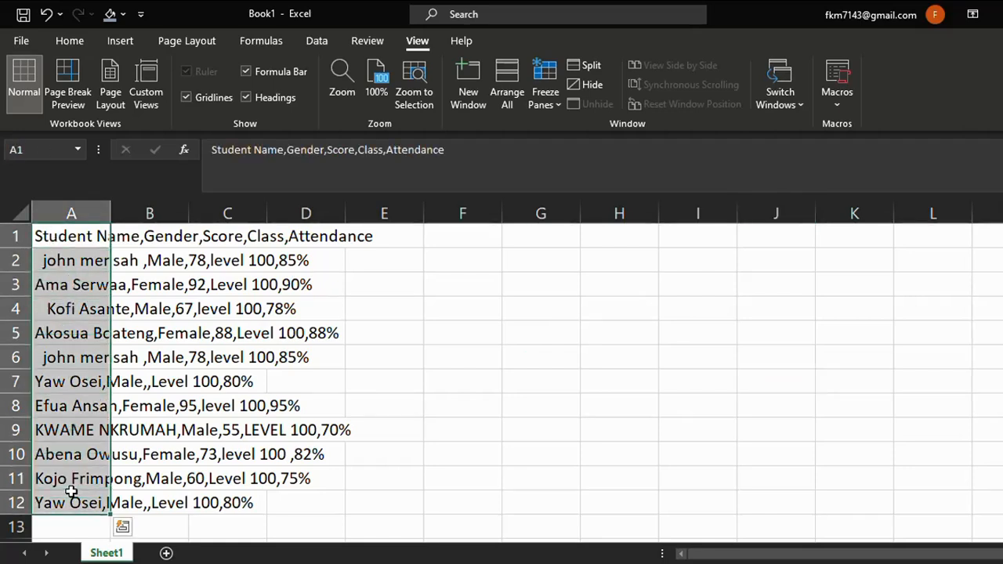
click(307, 36)
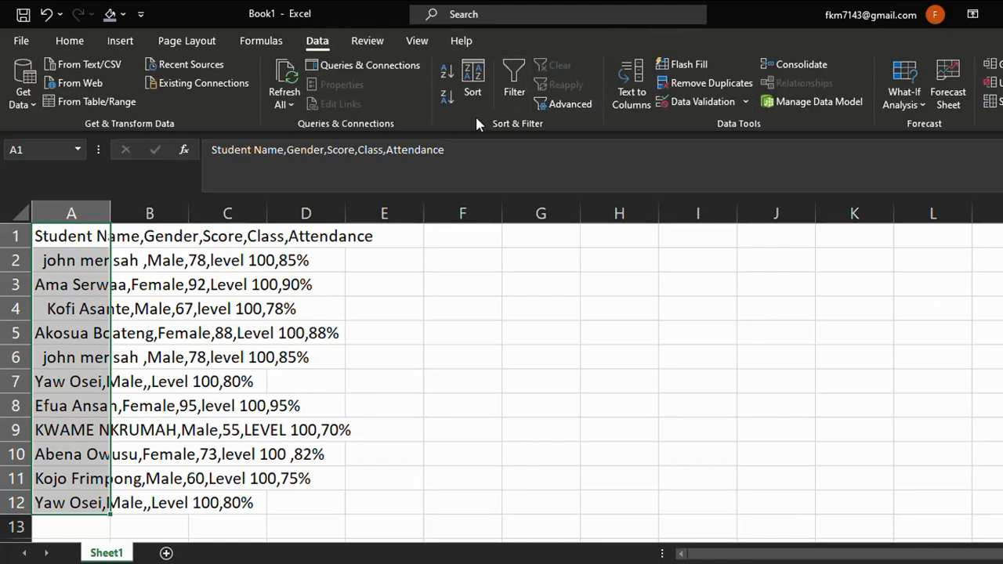
click(637, 92)
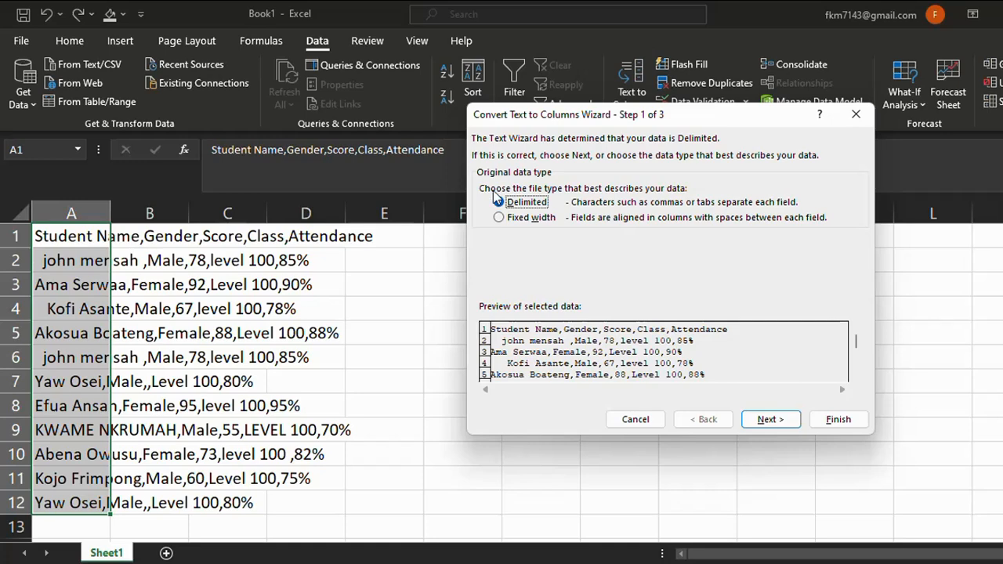
click(762, 421)
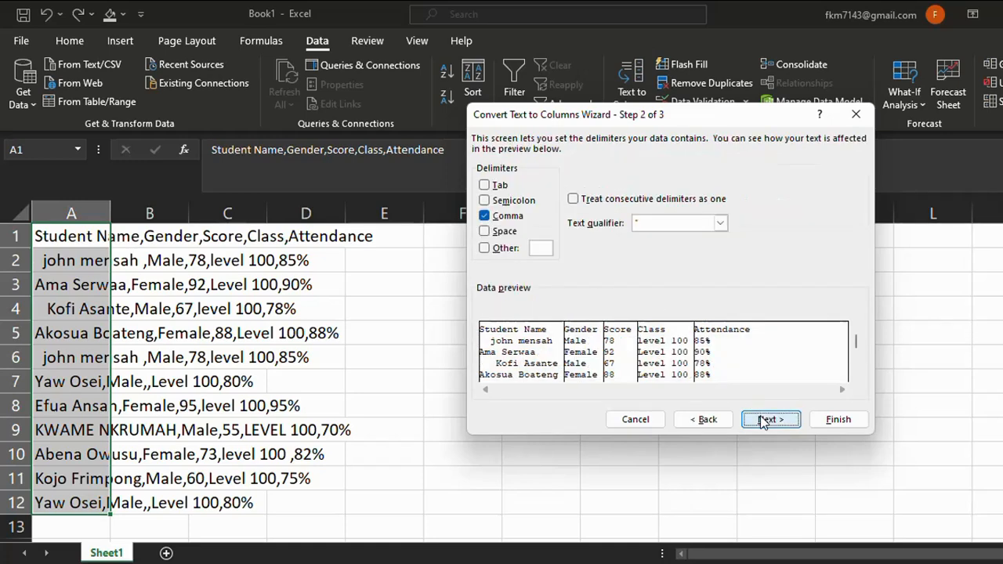
click(763, 421)
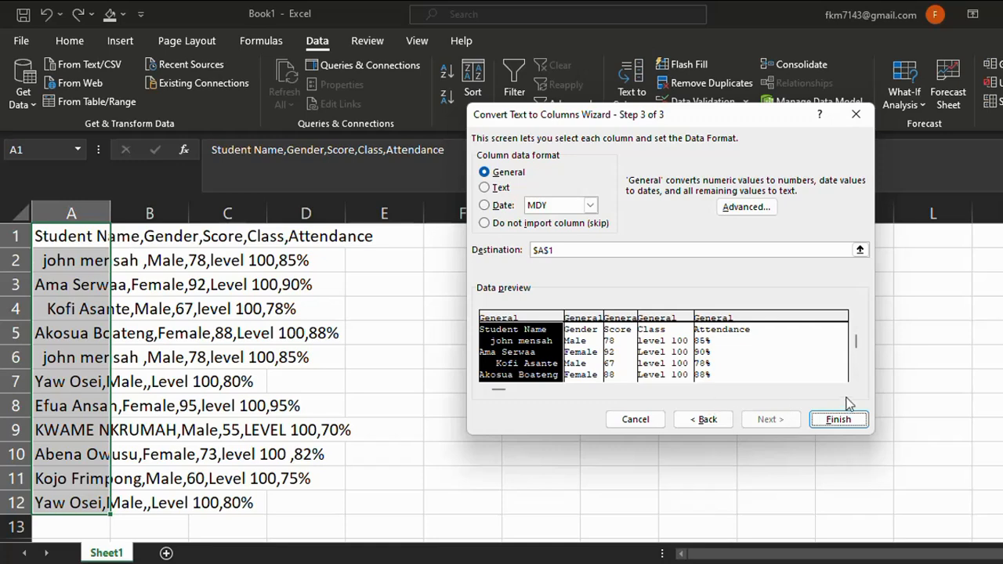
click(837, 420)
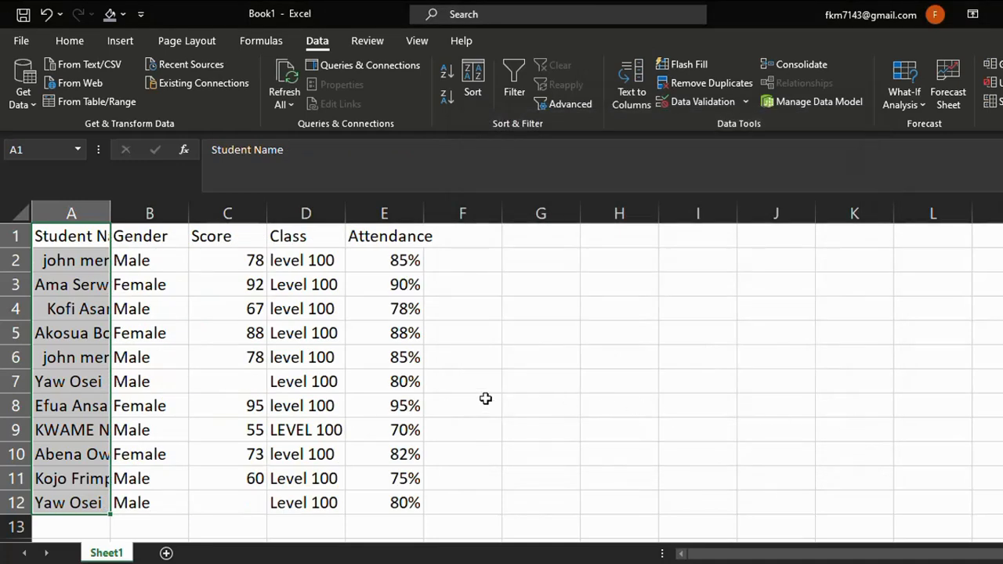
Autofit the width of the Student Name column to its contents.
click(471, 346)
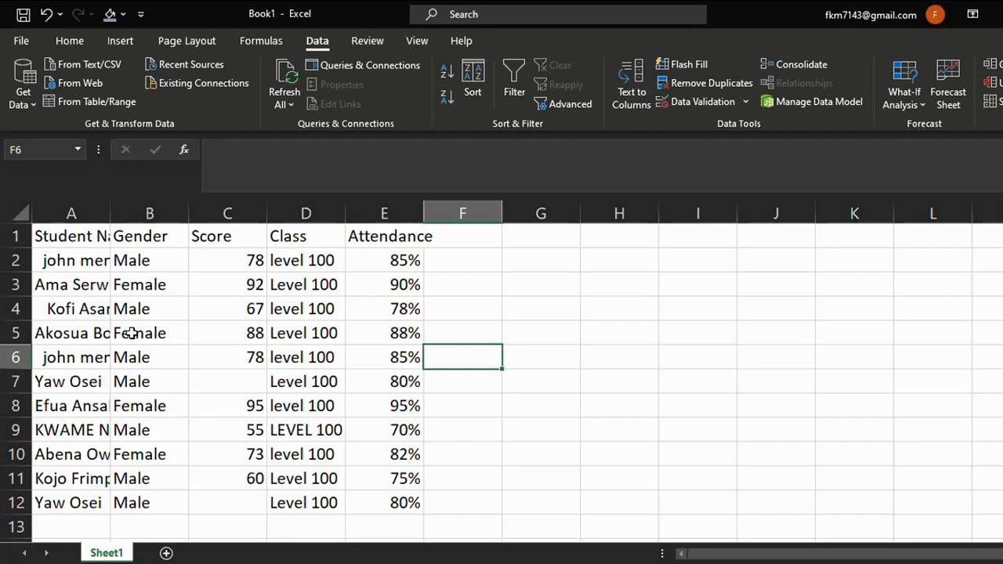
double_click(110, 214)
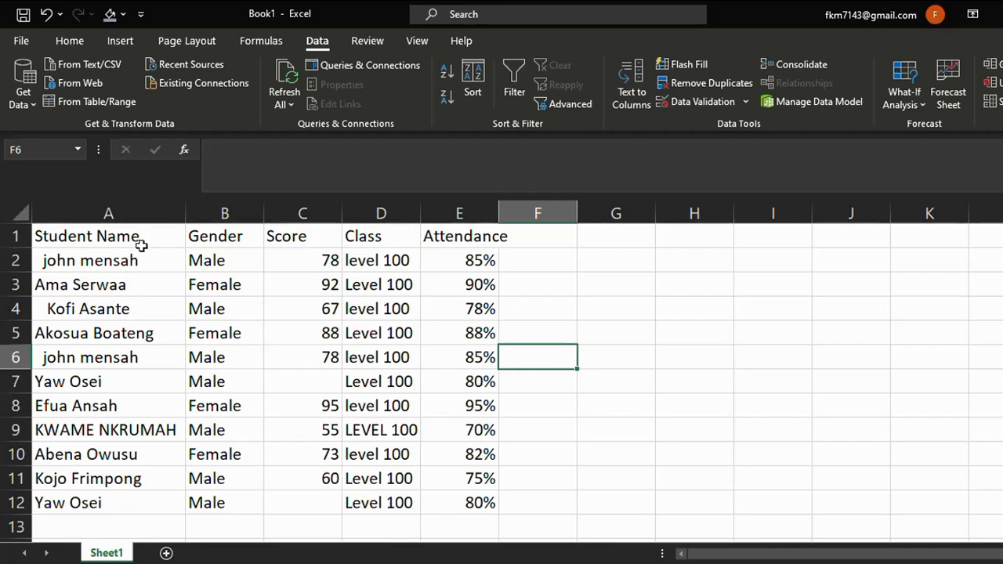
Remove duplicate rows from the table, expanding the selection to include all five columns.
drag(142, 238, 150, 497)
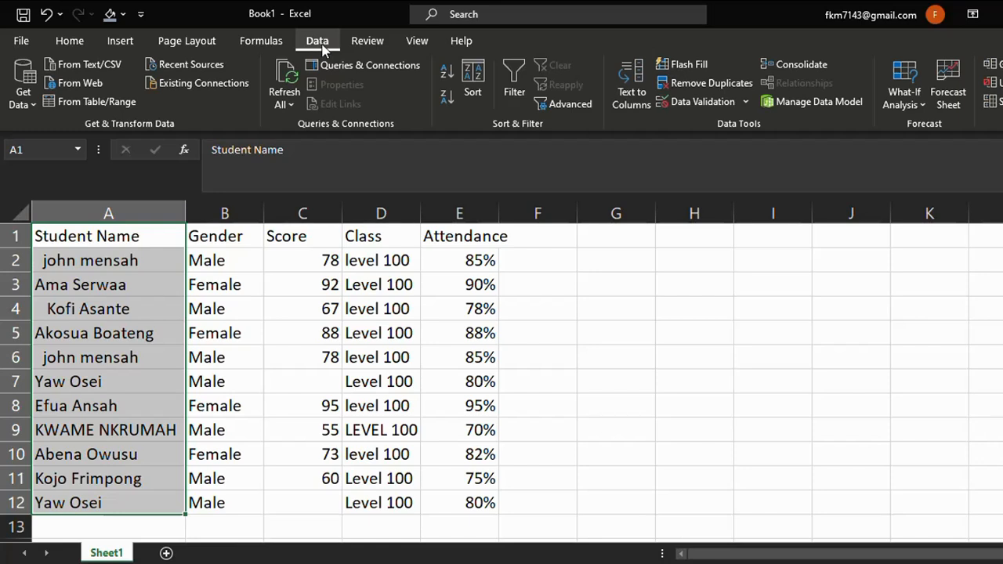
click(694, 89)
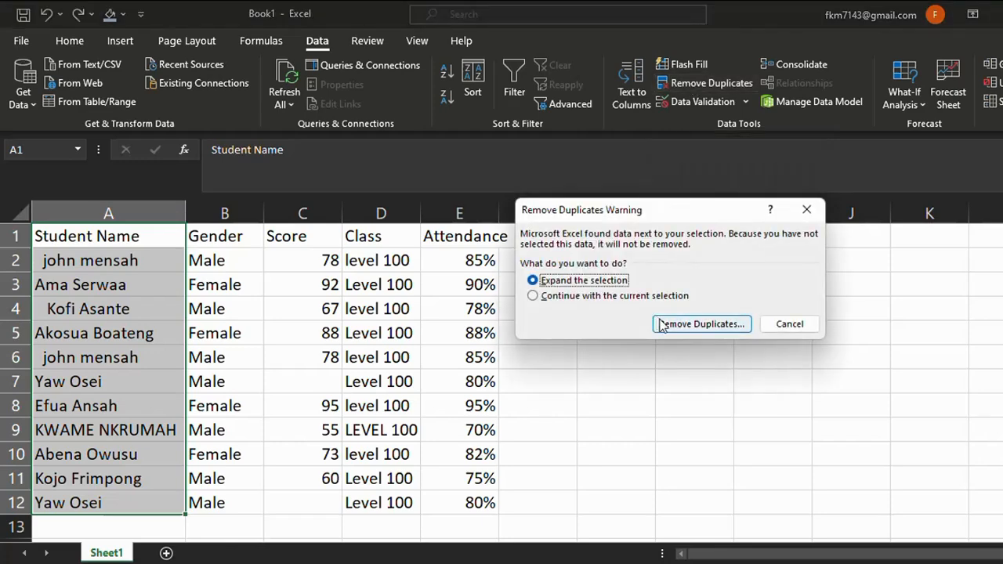
click(665, 325)
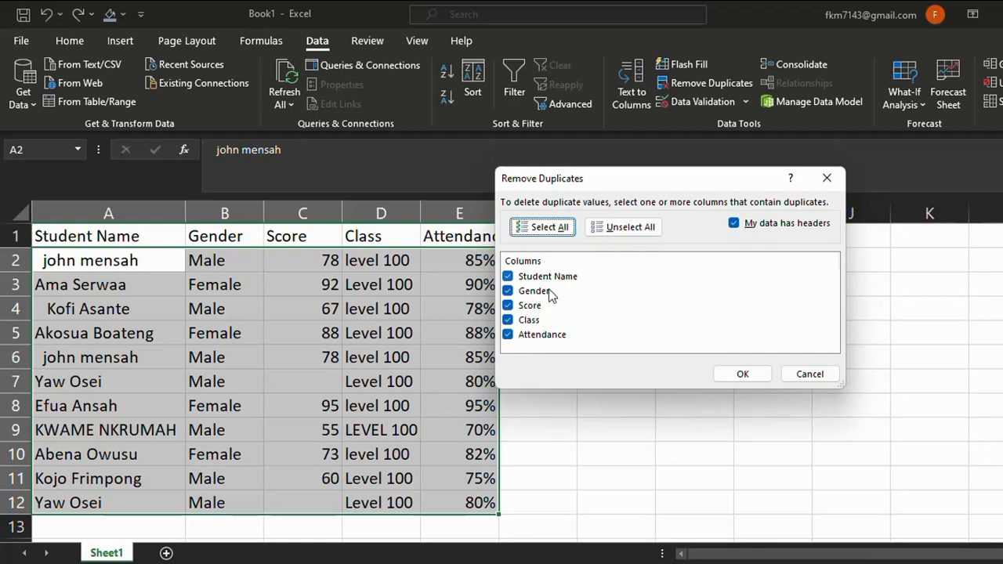
click(730, 374)
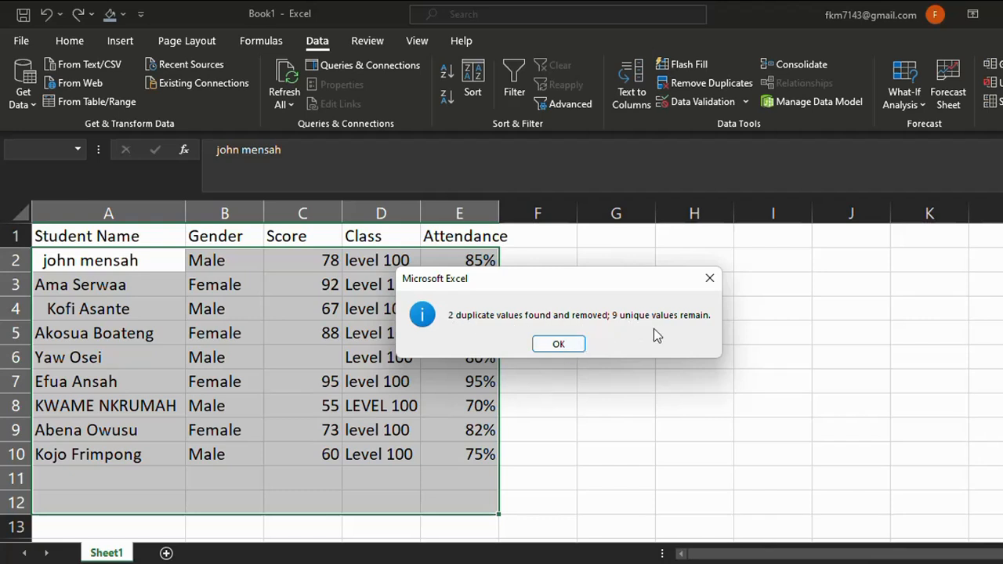
click(557, 344)
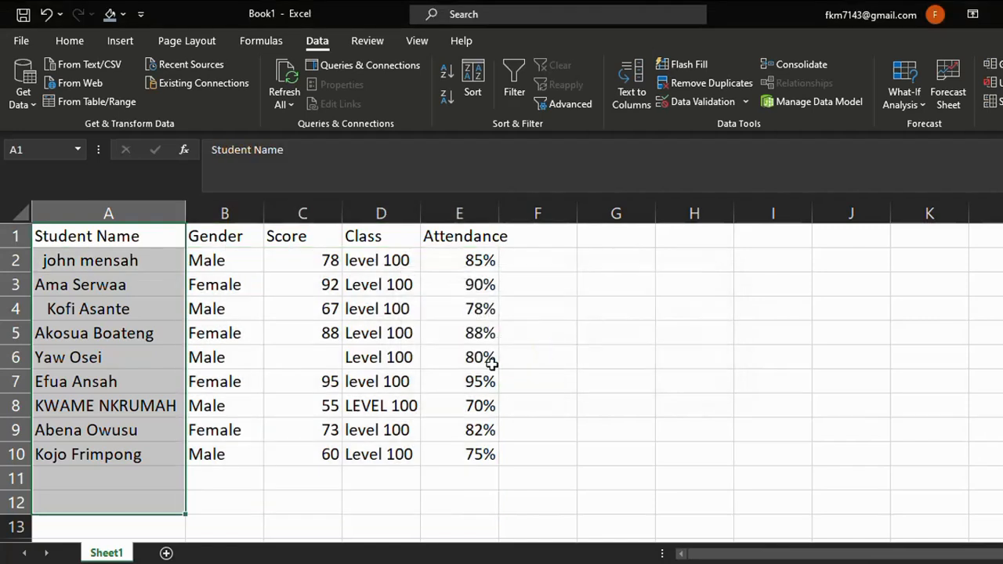
click(632, 358)
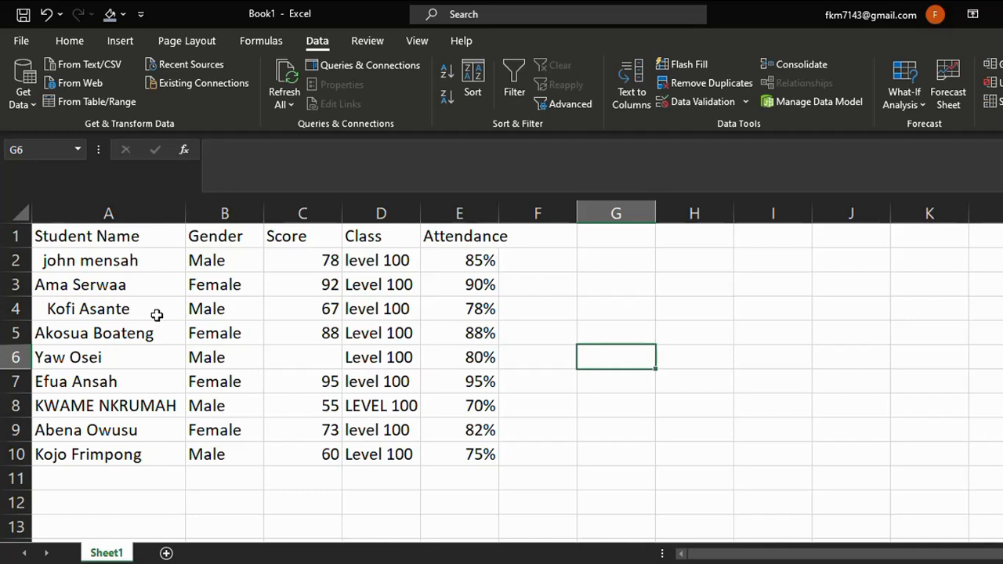
Insert a new empty column before the Gender column.
click(199, 200)
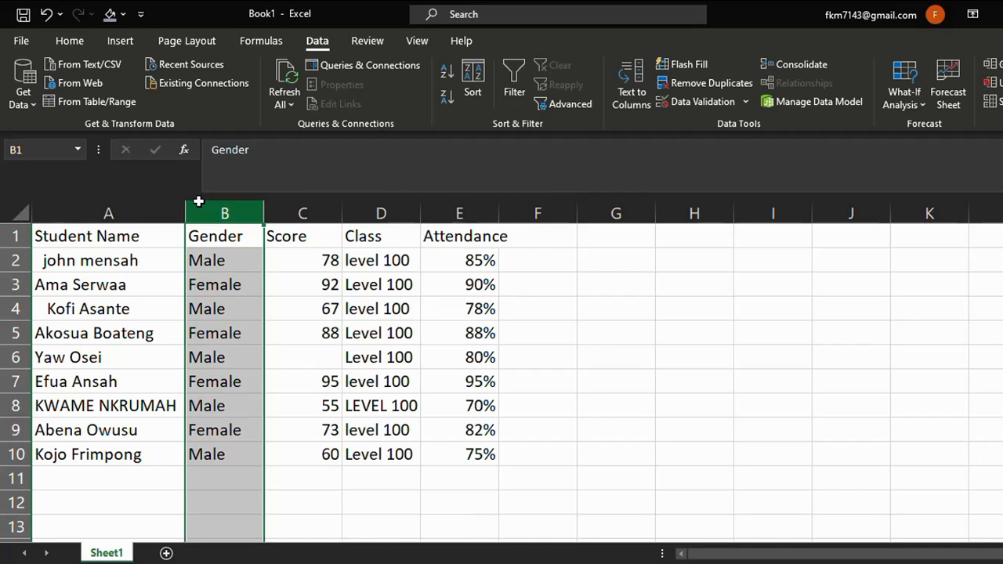
right_click(199, 201)
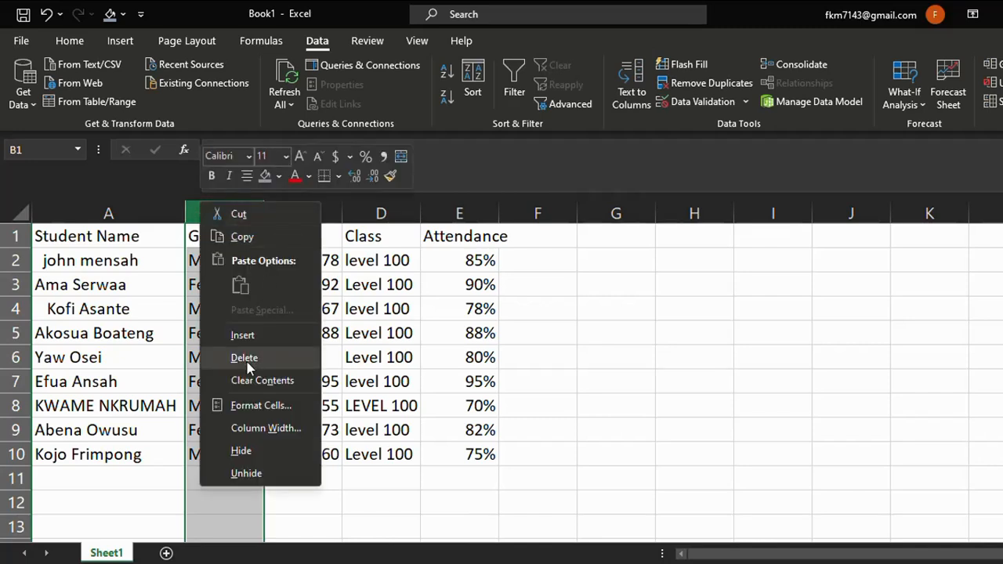
click(244, 337)
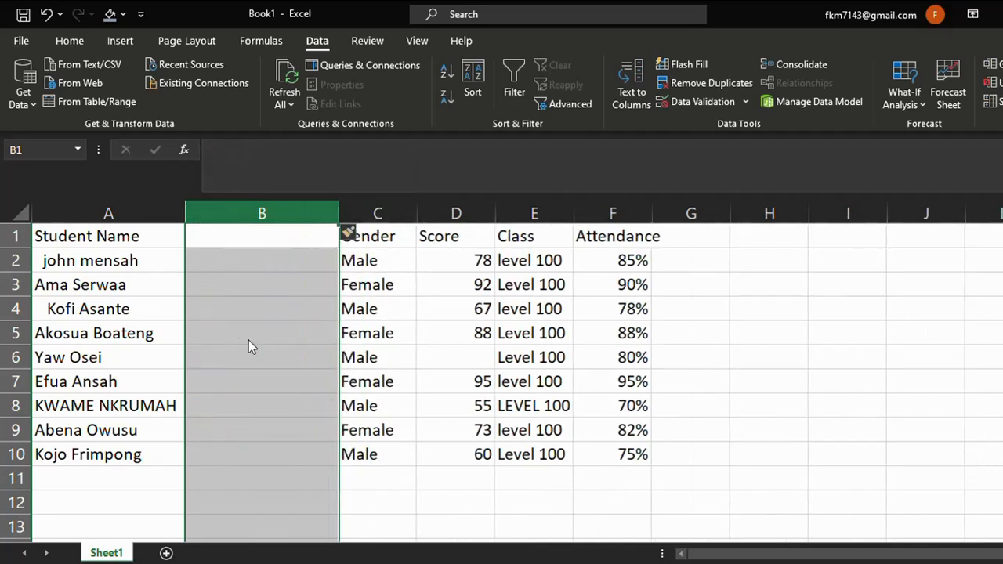
Enter the formula =TRIM(A2) in cell B2 to strip extra spaces from the first name.
click(240, 264)
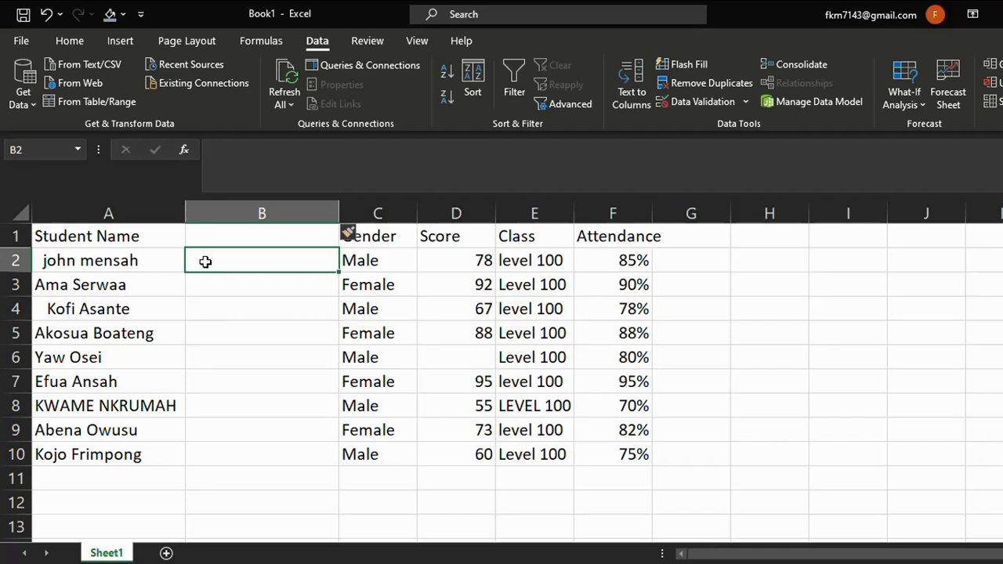
text(=)
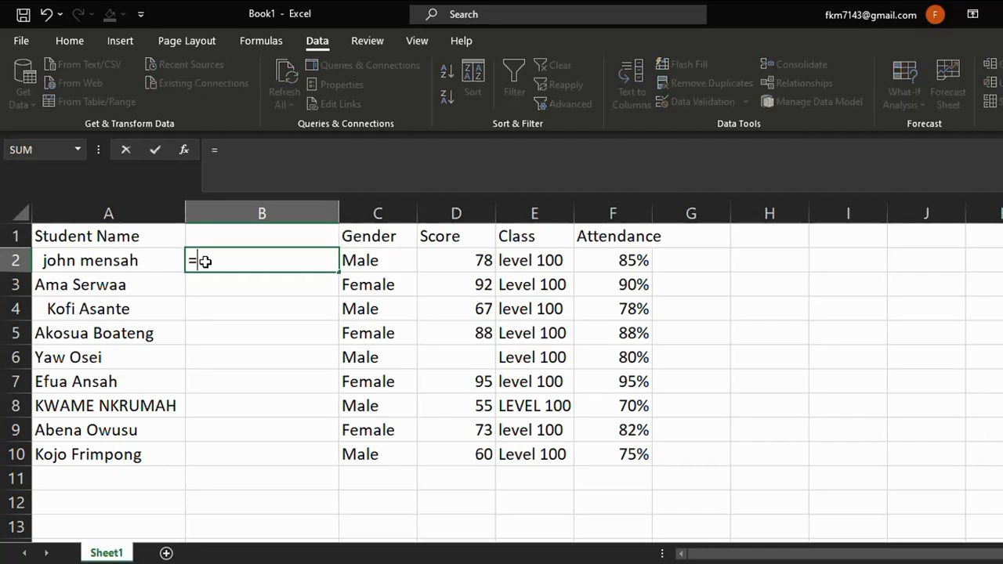
text(TRIM)
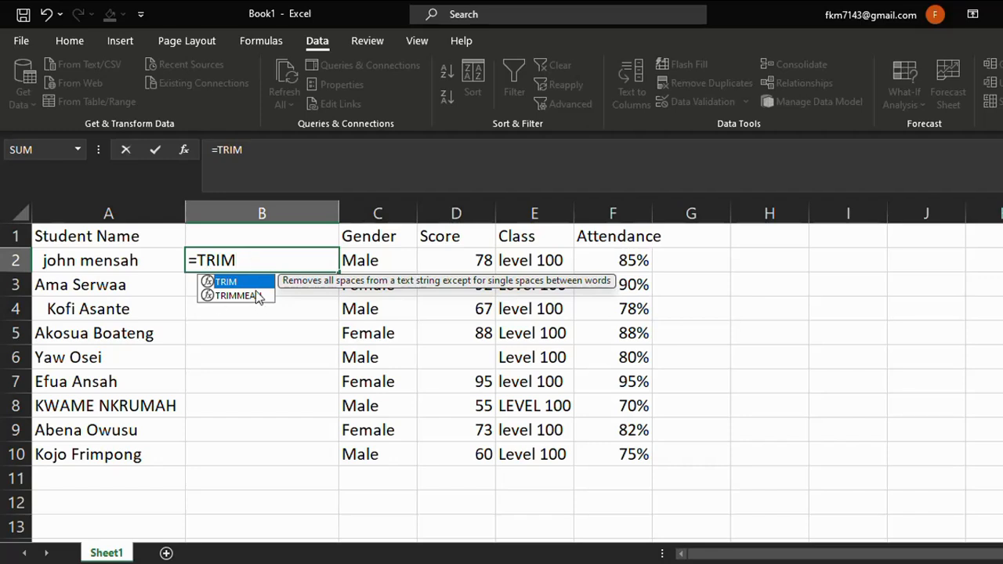
double_click(246, 283)
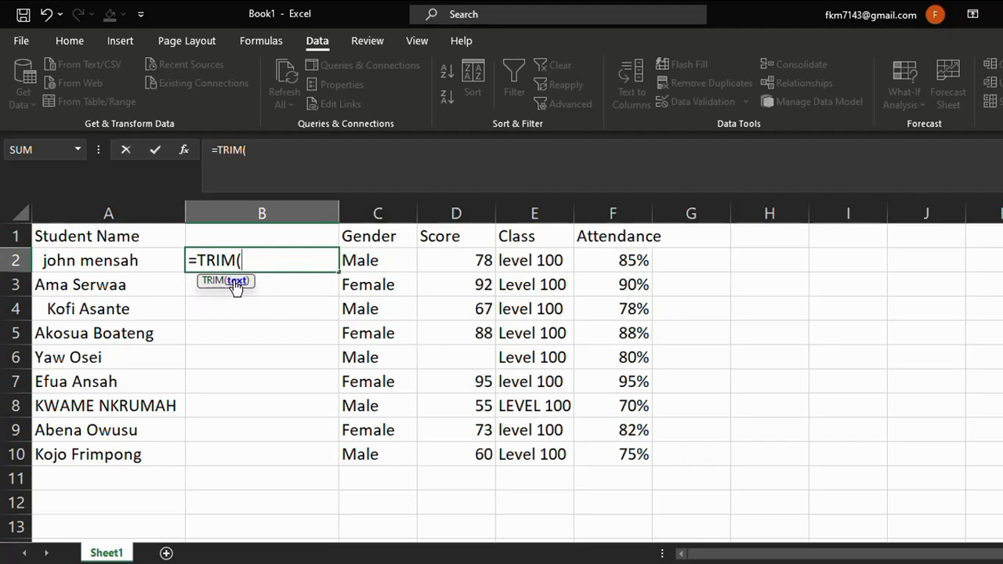
click(139, 266)
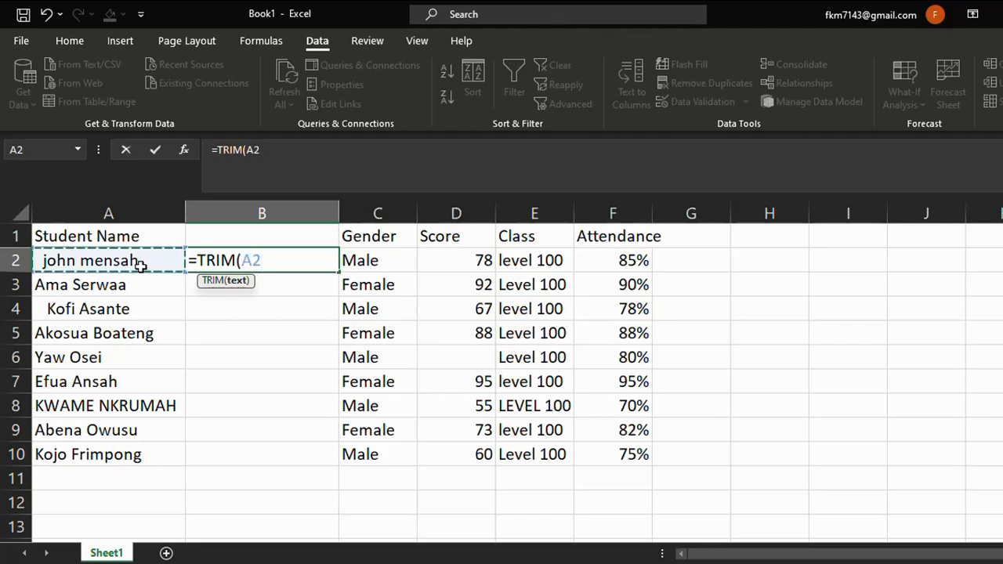
key(Return)
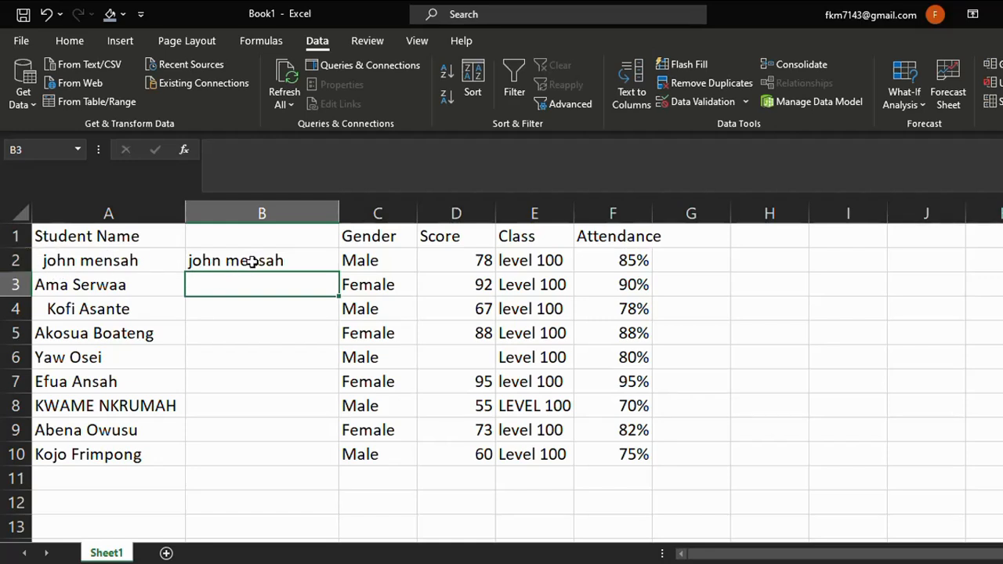
Fill the TRIM formula down from B2 to B10.
click(306, 260)
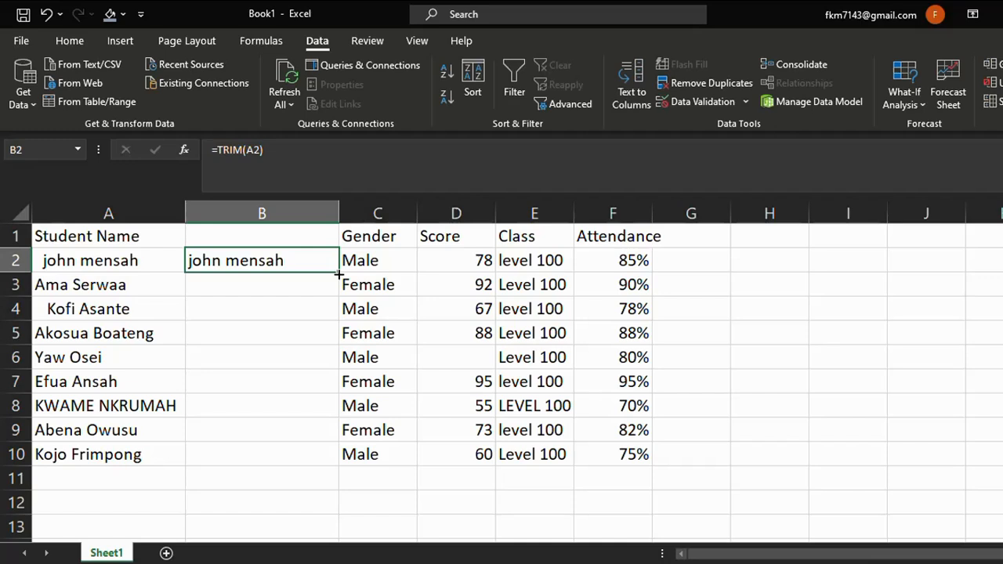
drag(338, 274, 330, 463)
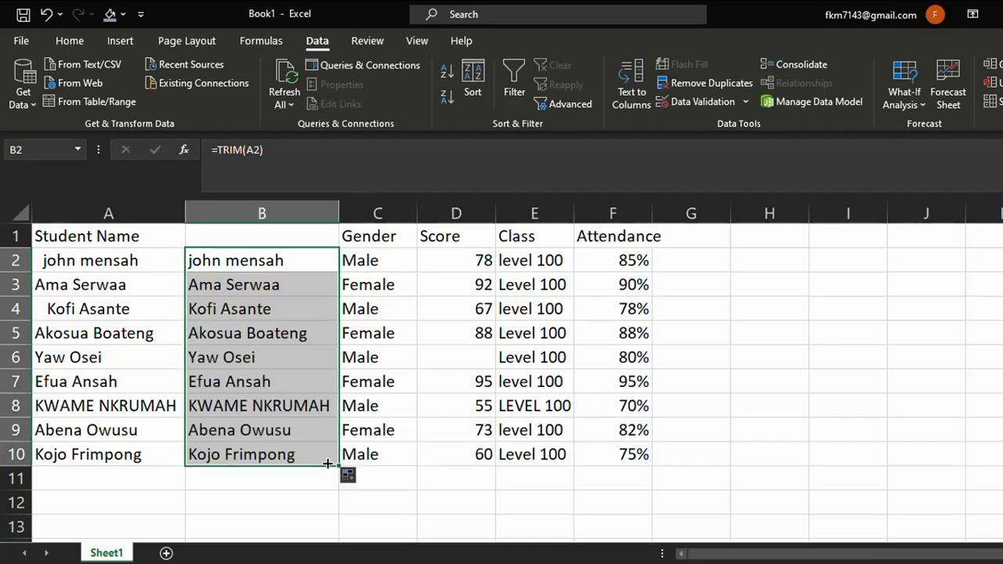
click(379, 500)
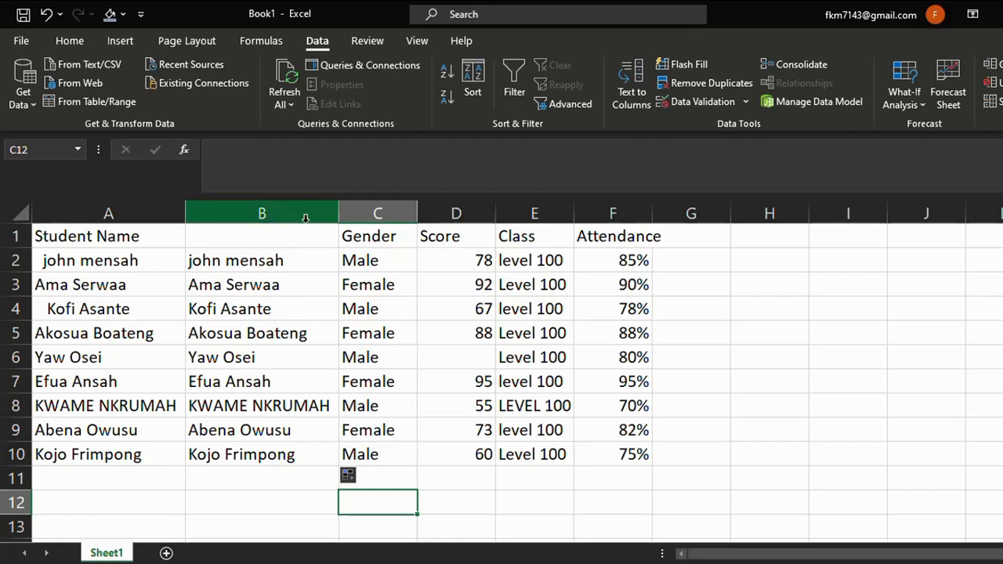
Copy the trimmed names in B2:B10 and paste them as values over the original names starting at A2.
drag(279, 262, 253, 444)
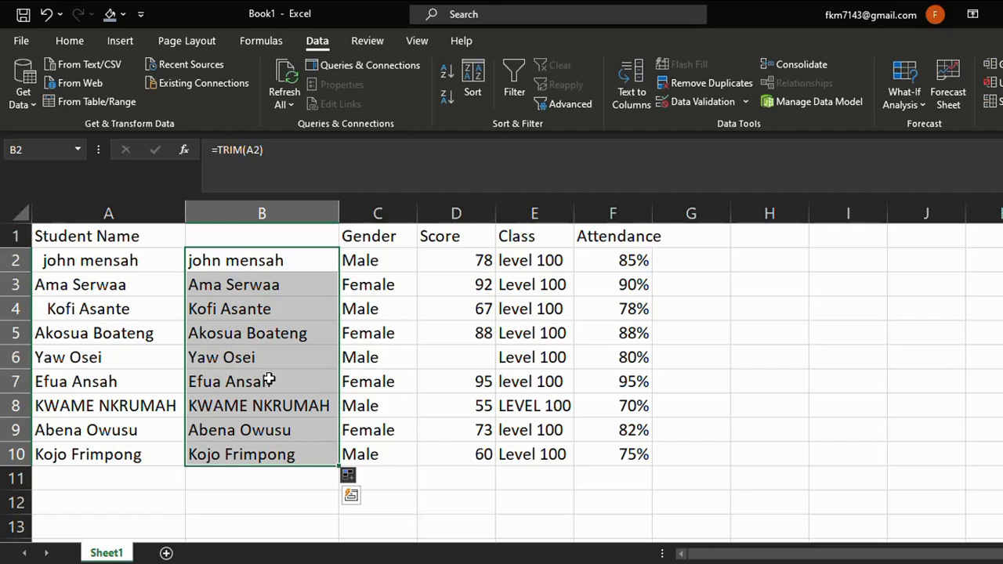
right_click(268, 380)
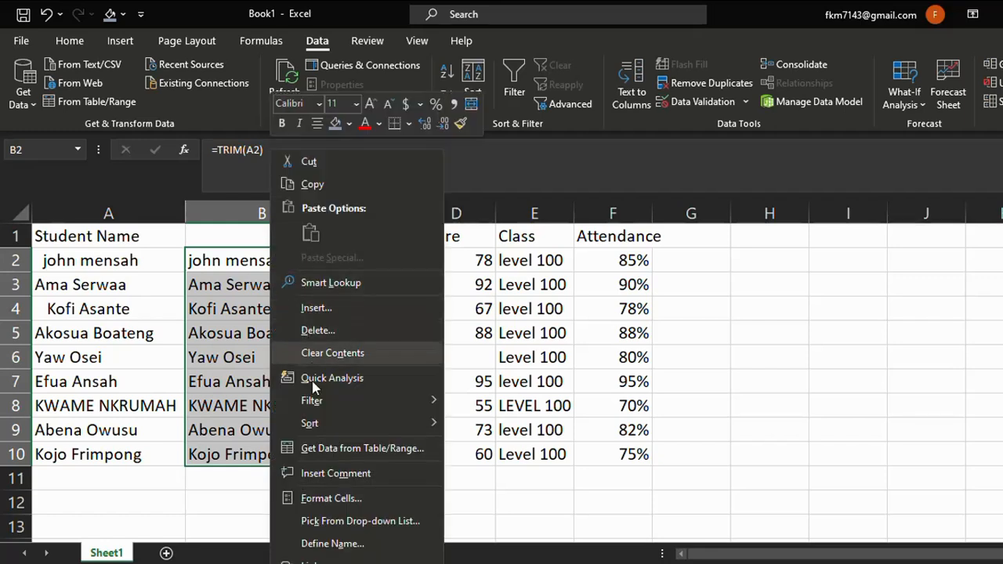
click(313, 185)
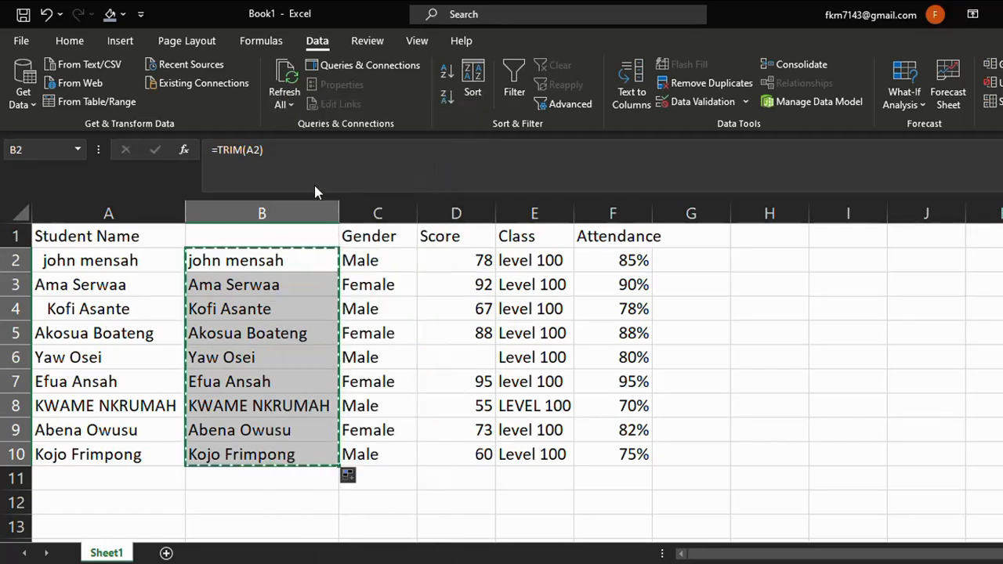
right_click(124, 260)
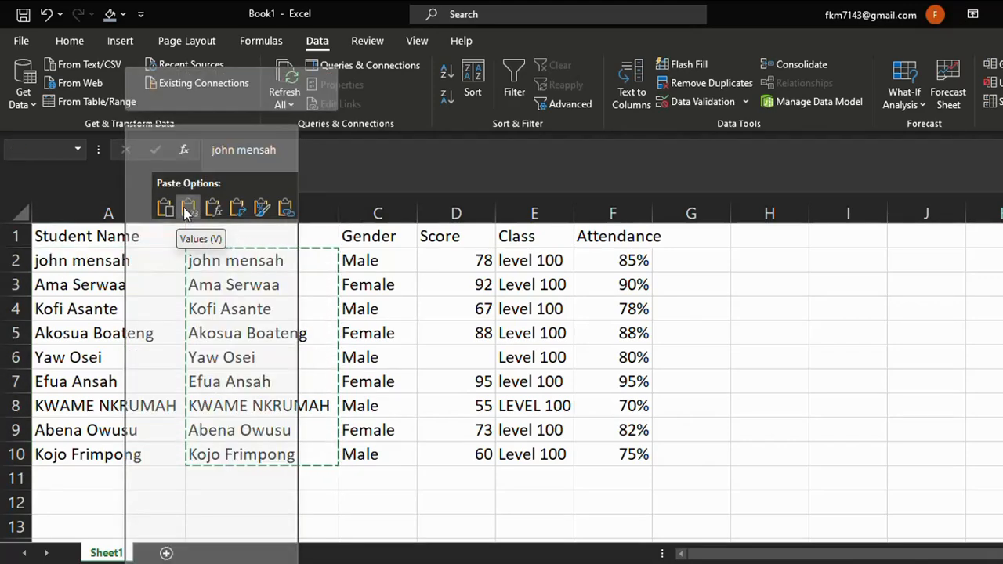
click(187, 208)
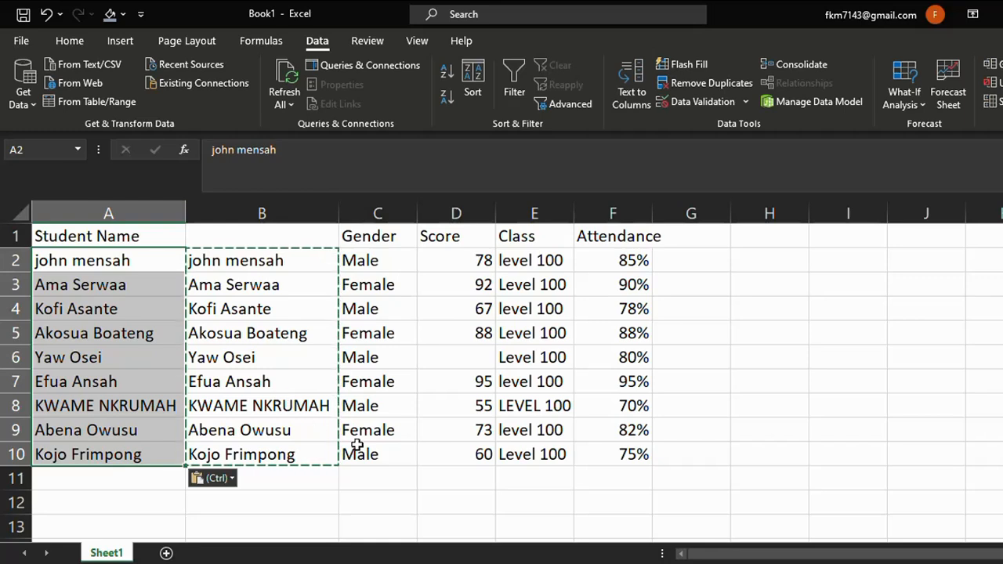
Delete the helper column B containing the TRIM formulas.
click(420, 506)
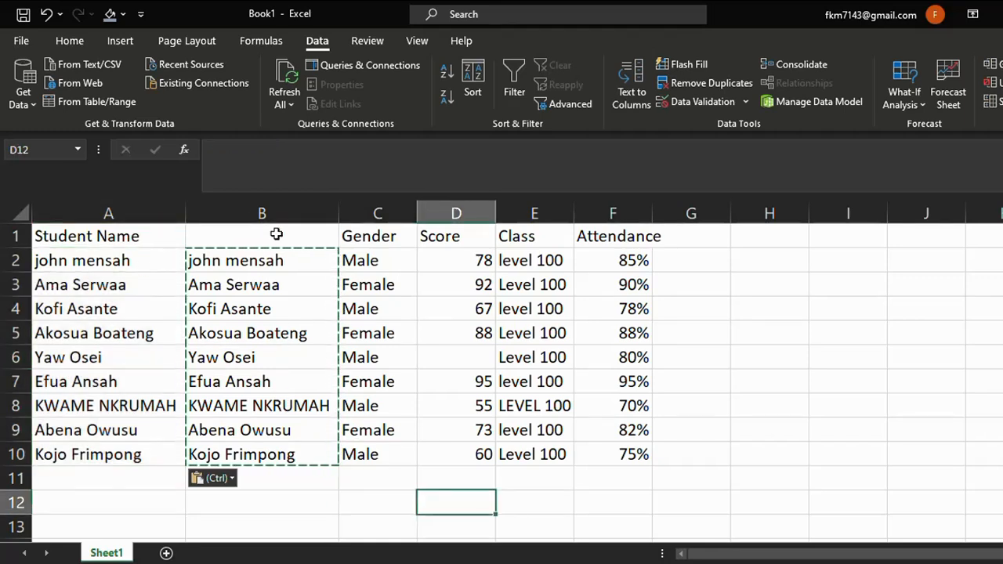
click(235, 207)
right_click(236, 205)
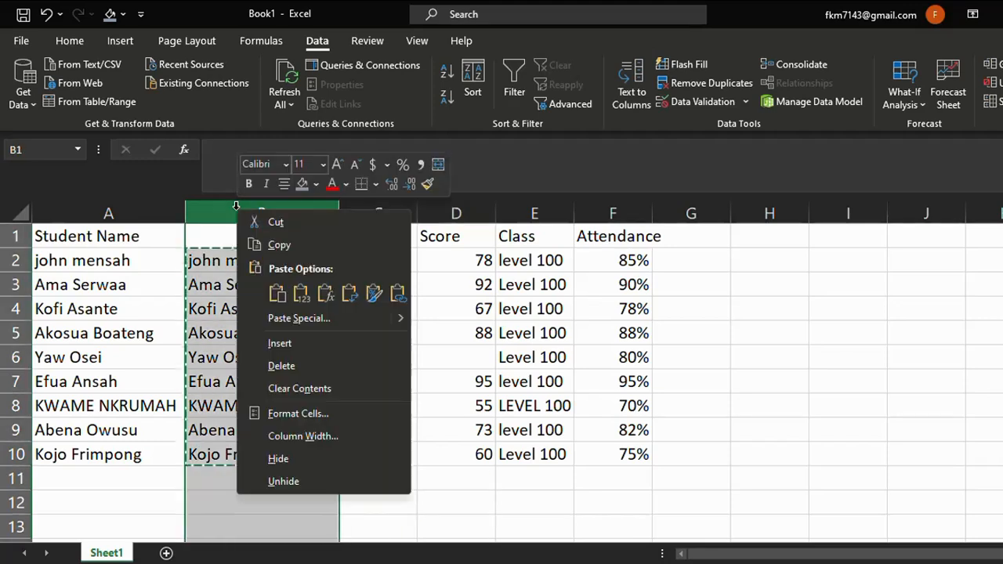
click(298, 373)
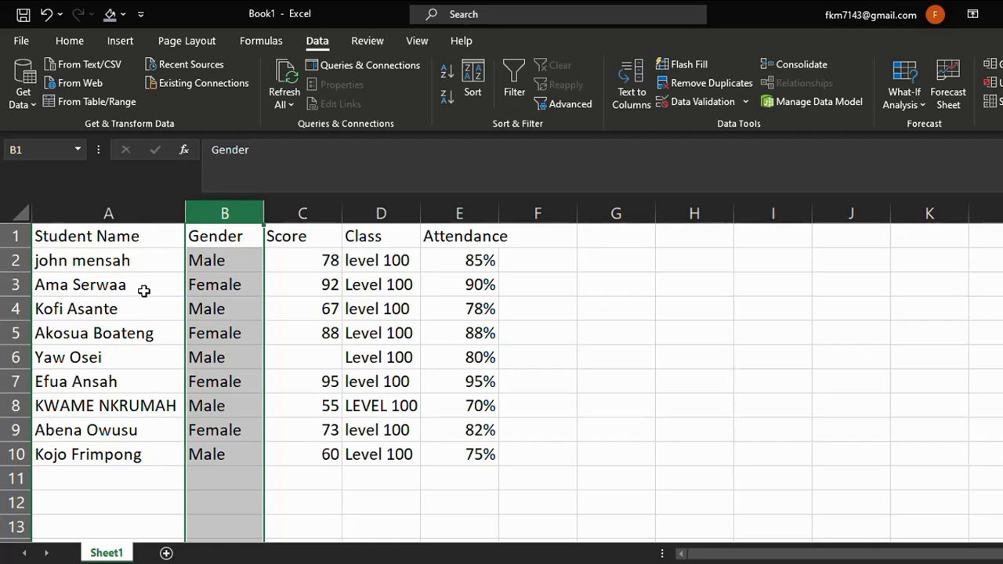
Insert a blank helper column before Gender and enter =PROPER(A2) in B2 to capitalise the first student name.
right_click(196, 205)
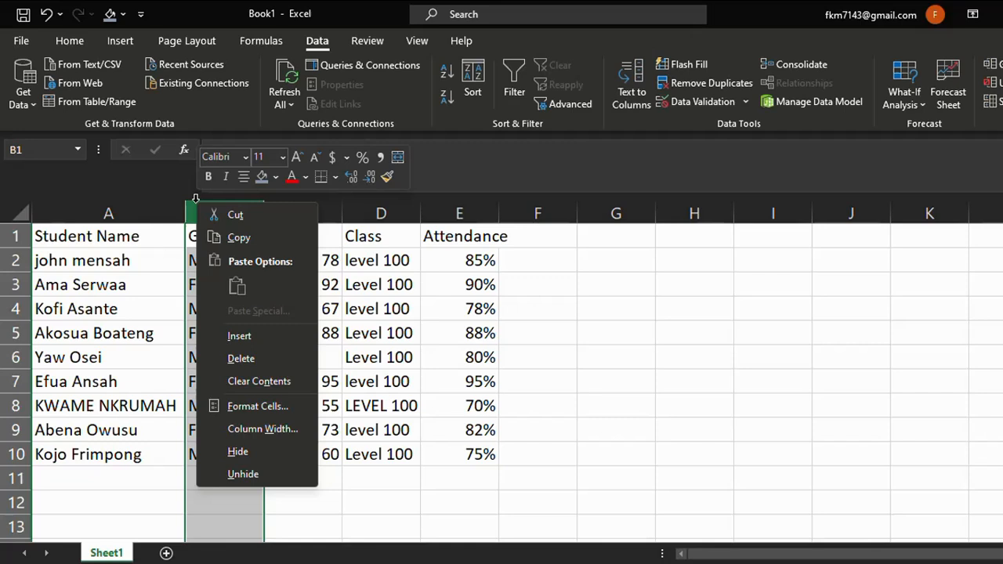
click(248, 336)
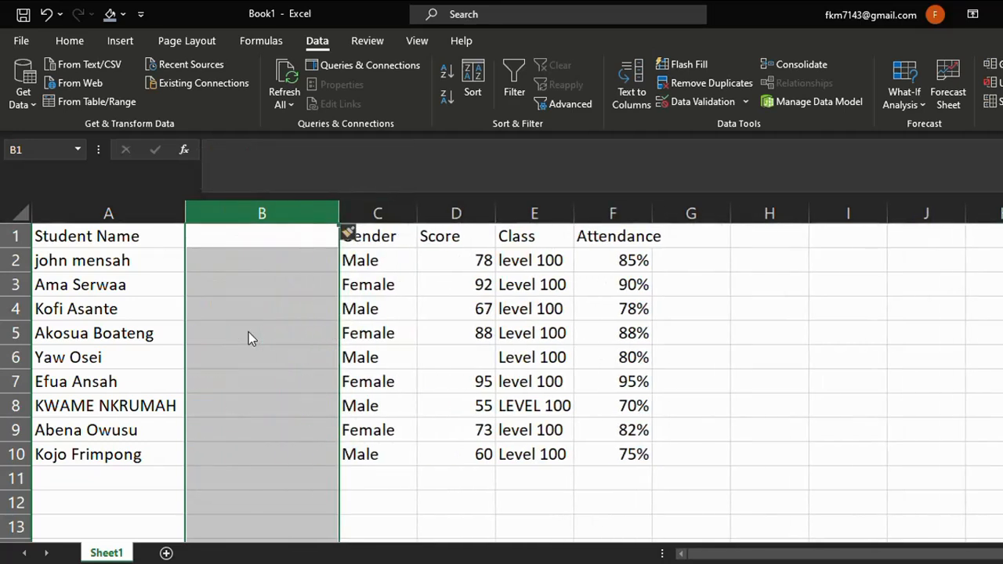
click(248, 254)
text(=)
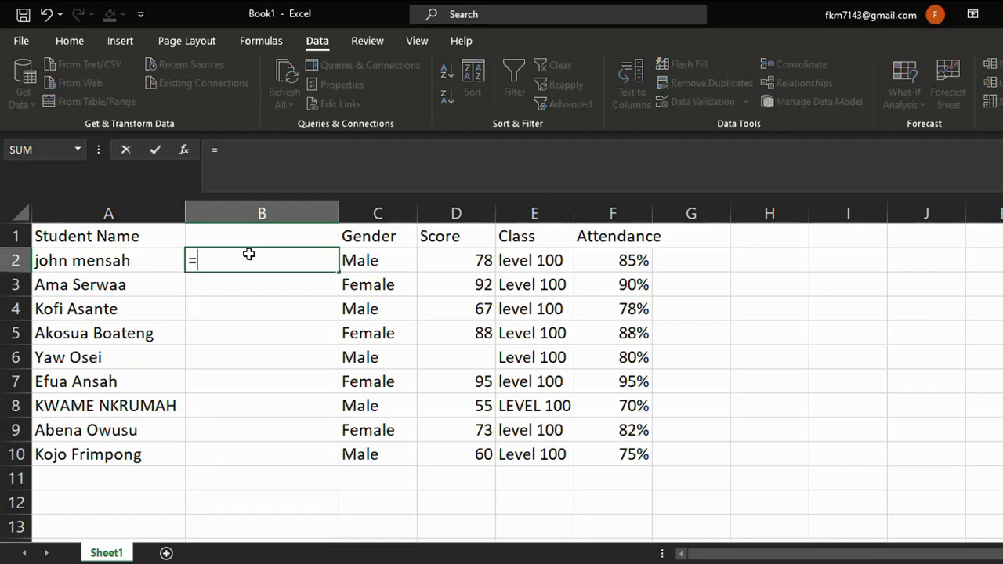
text(PR)
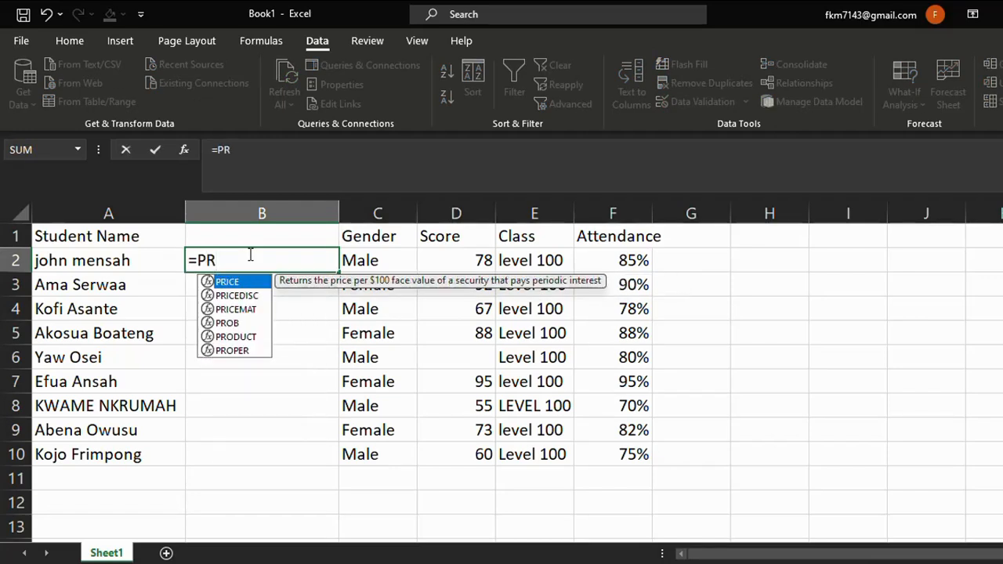
text(OP)
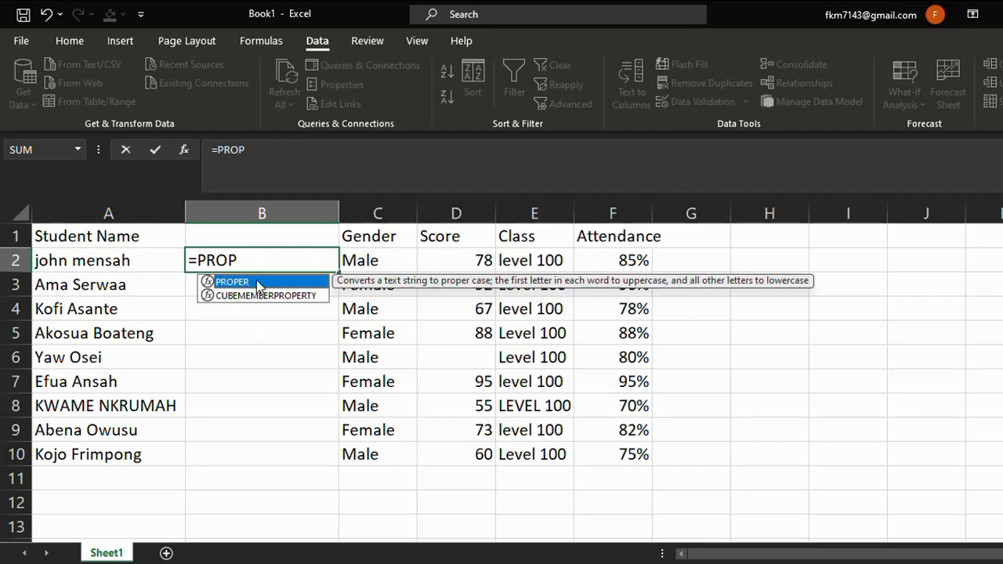
double_click(259, 282)
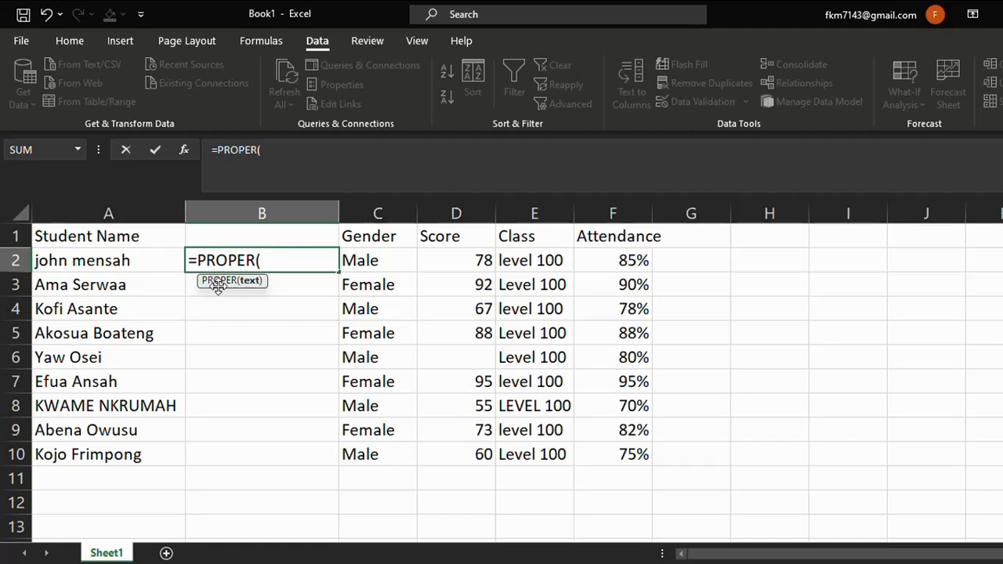
click(109, 261)
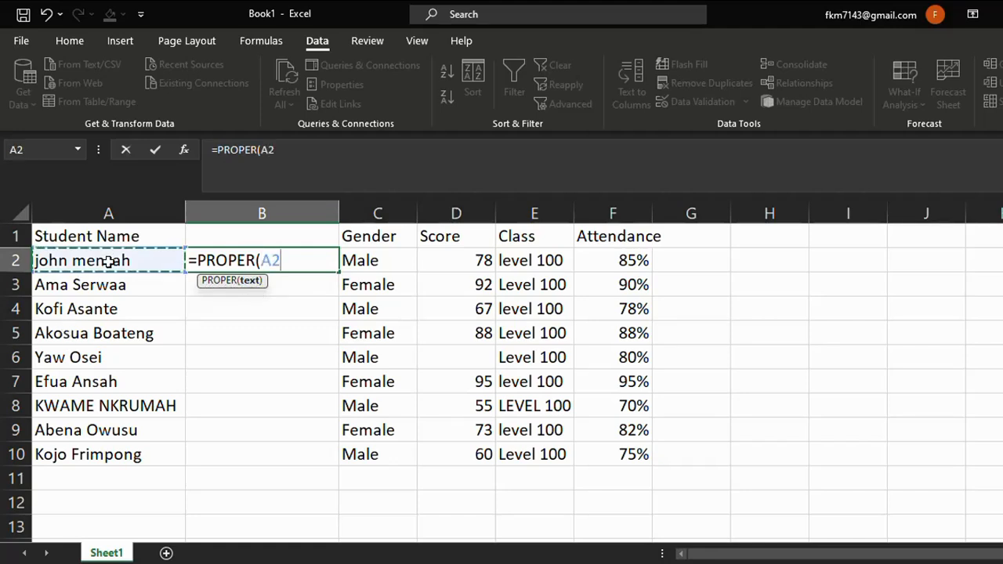
key(Return)
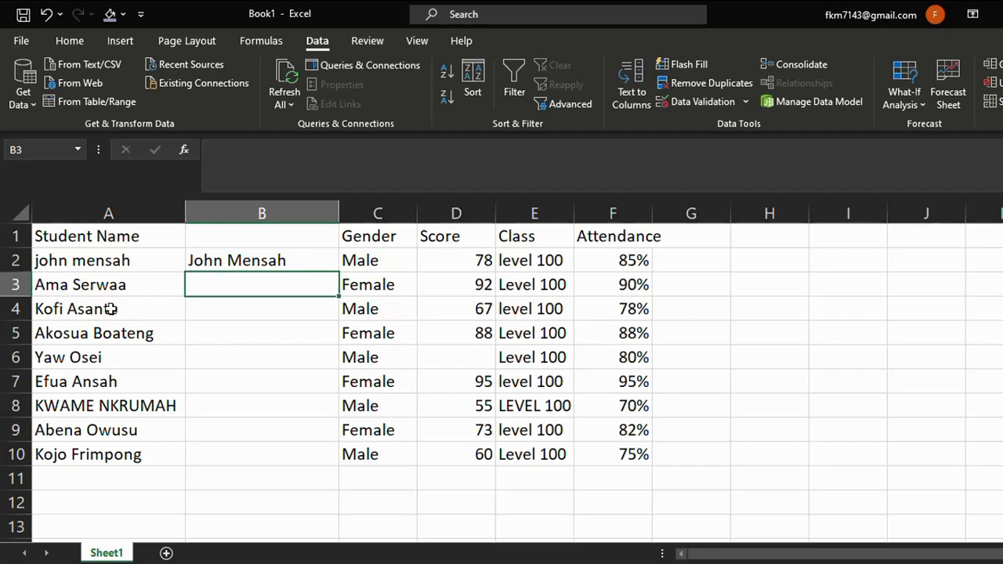
Fill the PROPER formula down from B2 to B10.
click(294, 262)
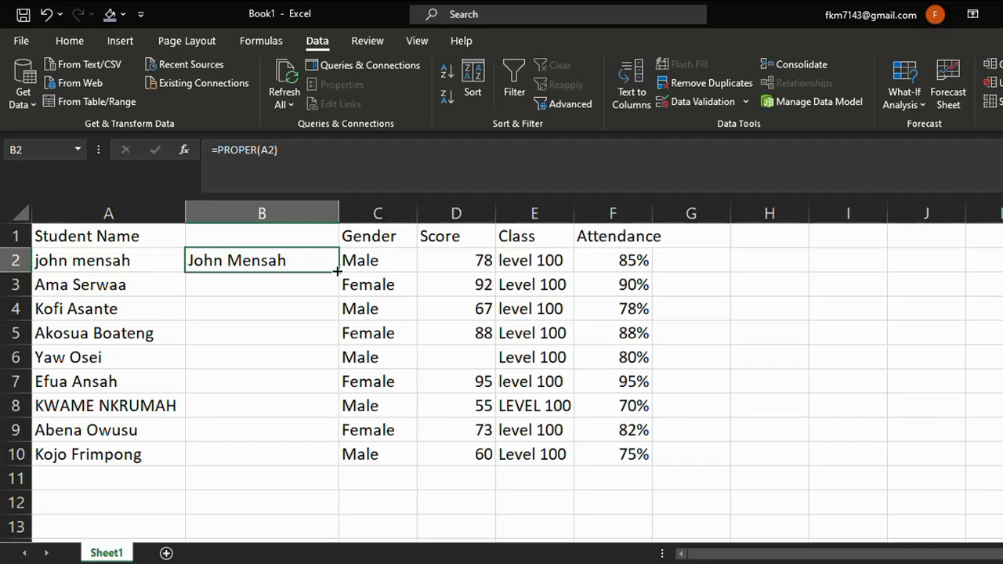
drag(337, 269, 316, 461)
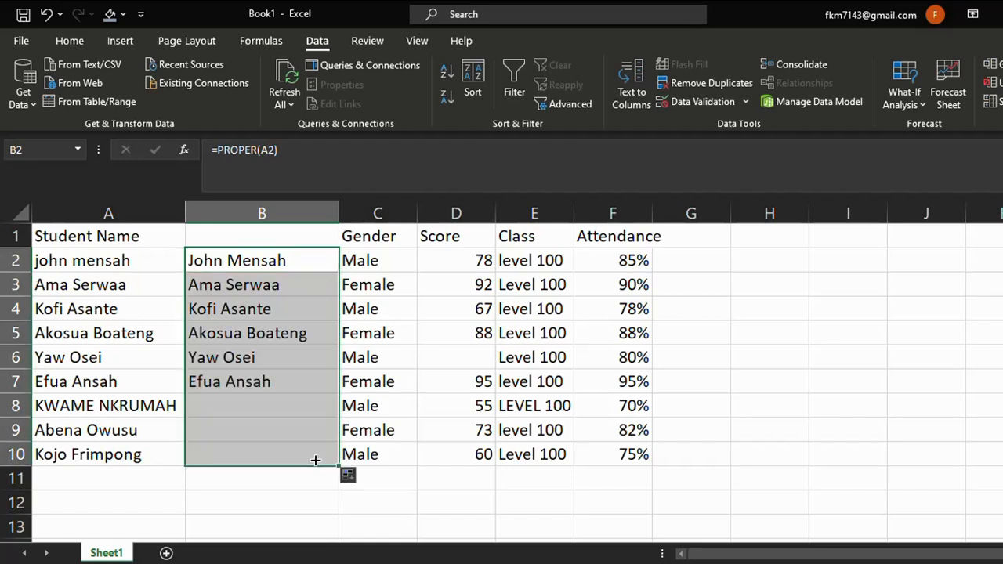
click(399, 489)
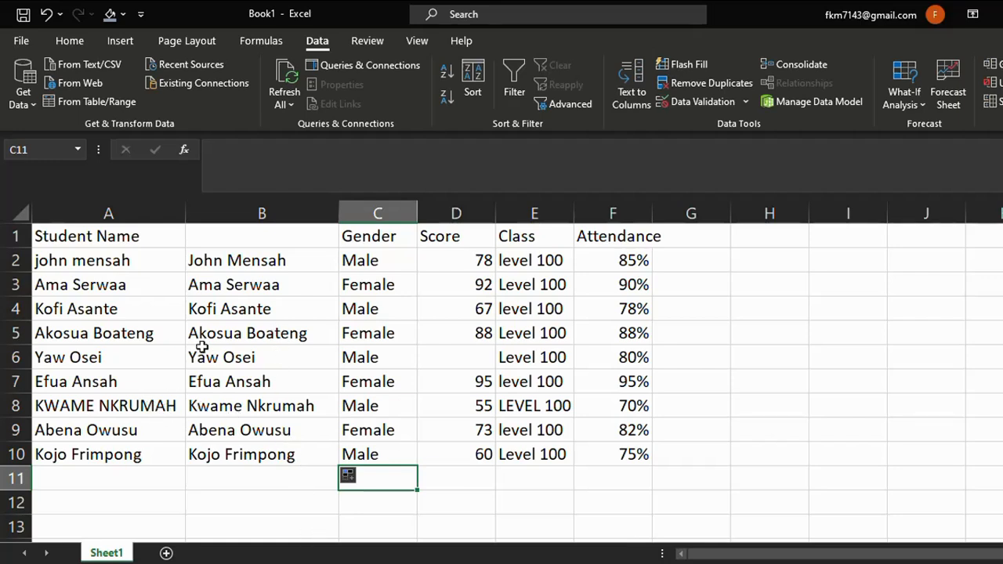
Copy the proper-case names in B2:B10.
drag(198, 262, 253, 460)
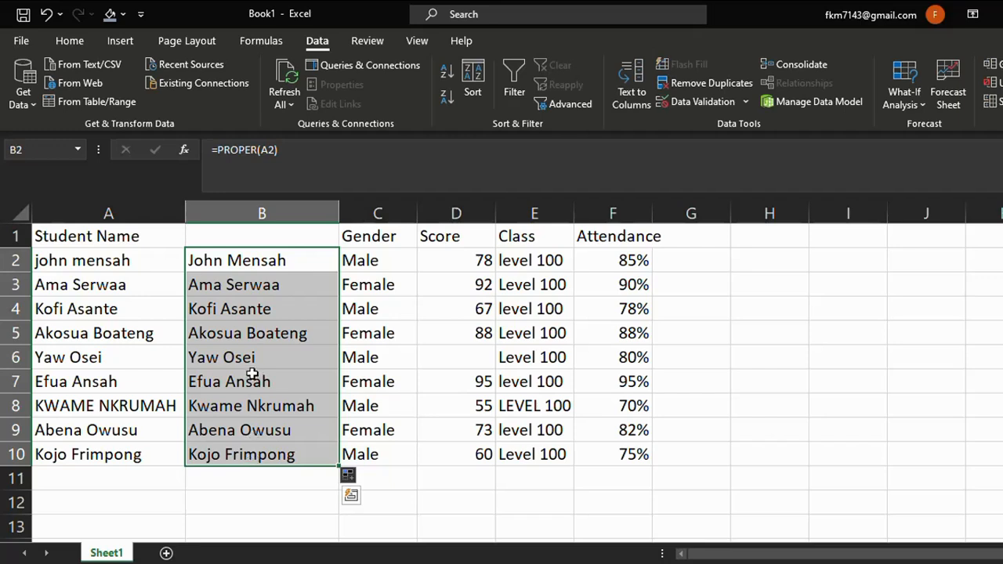
click(245, 327)
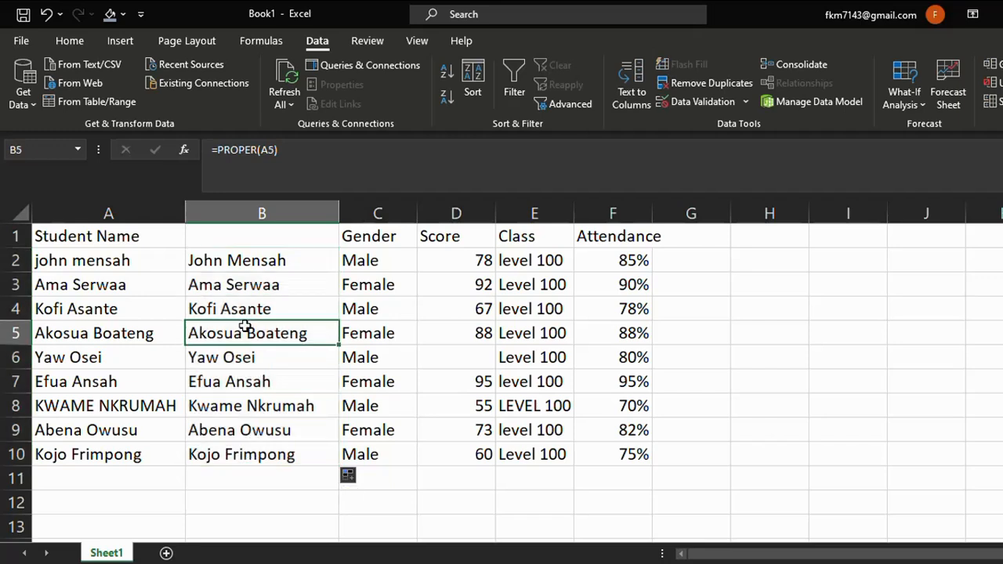
drag(223, 264, 262, 460)
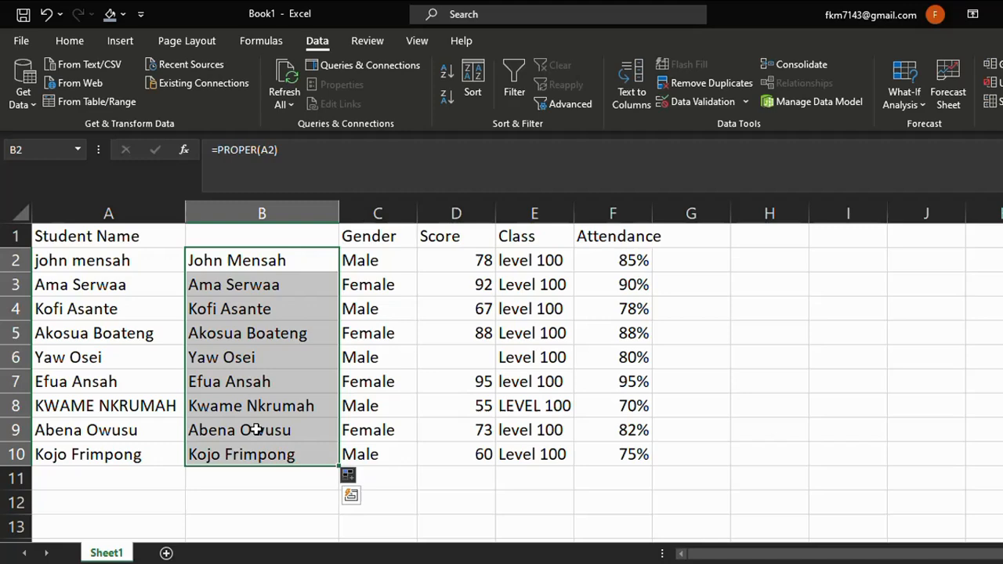
right_click(246, 384)
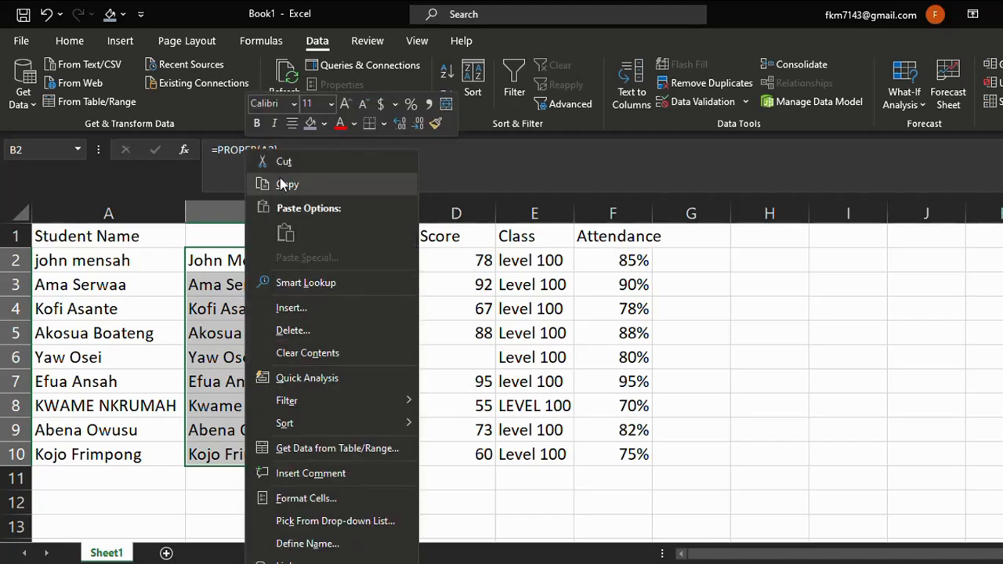
click(283, 185)
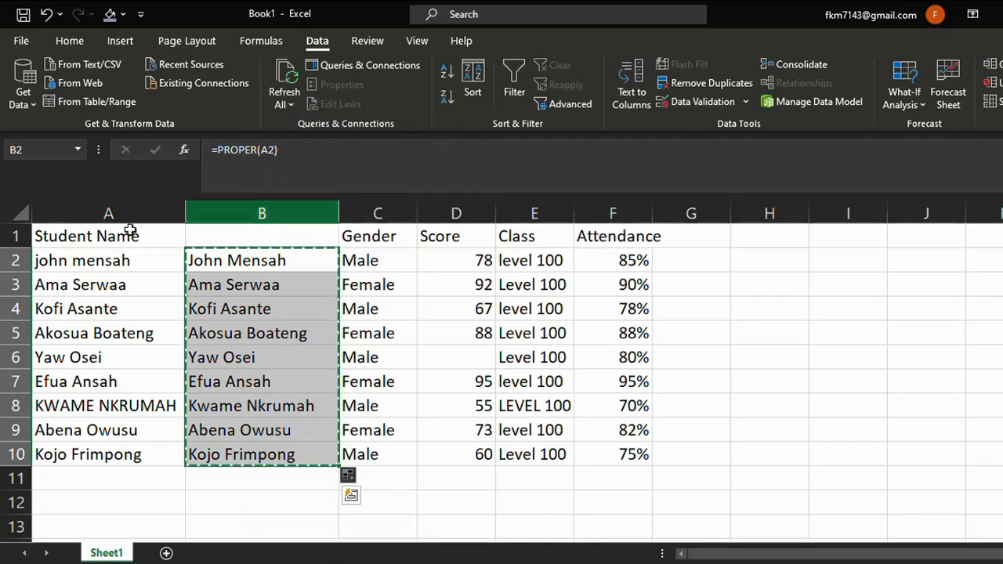
Paste the copied names as values over the original student names starting at A2.
right_click(83, 264)
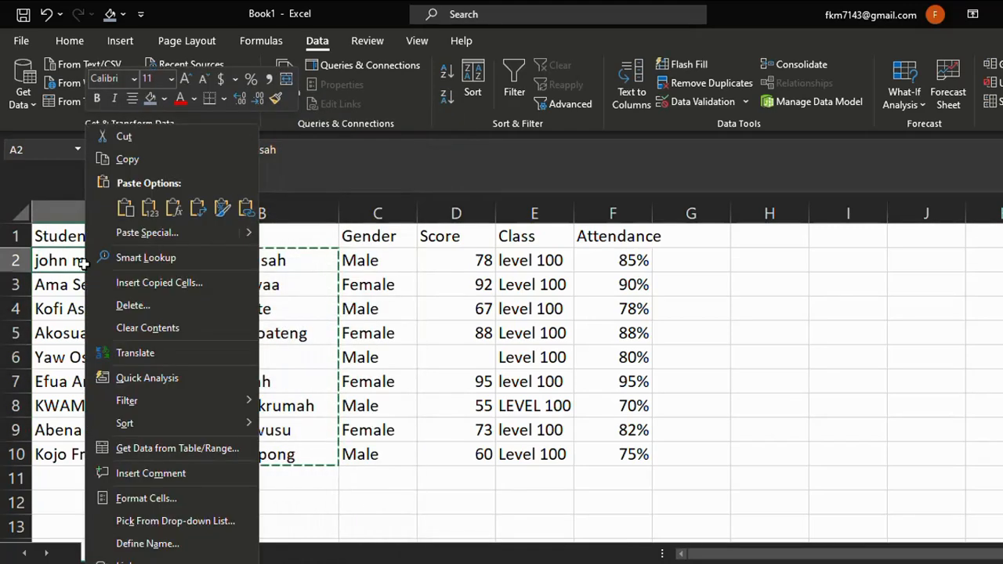
click(149, 208)
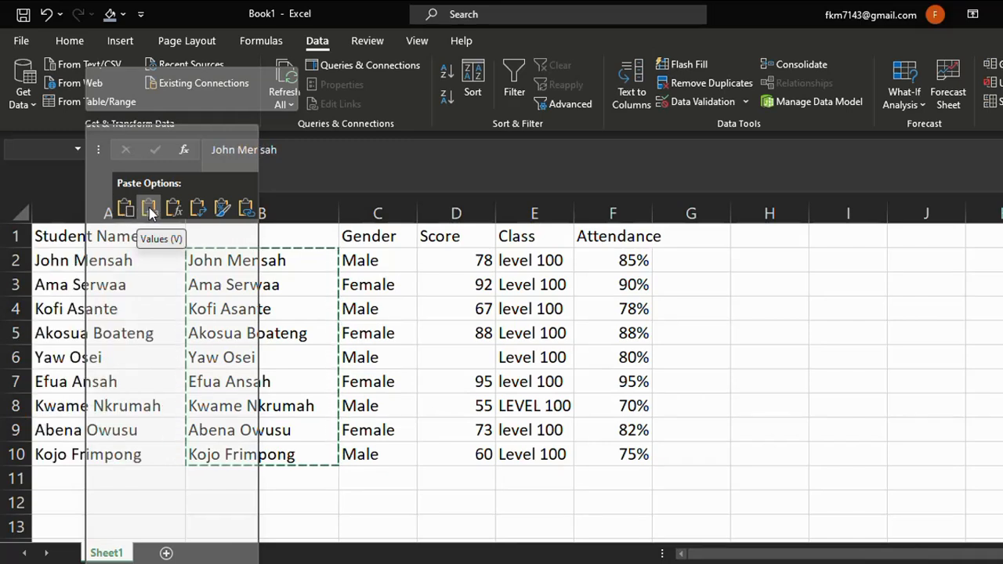
click(149, 208)
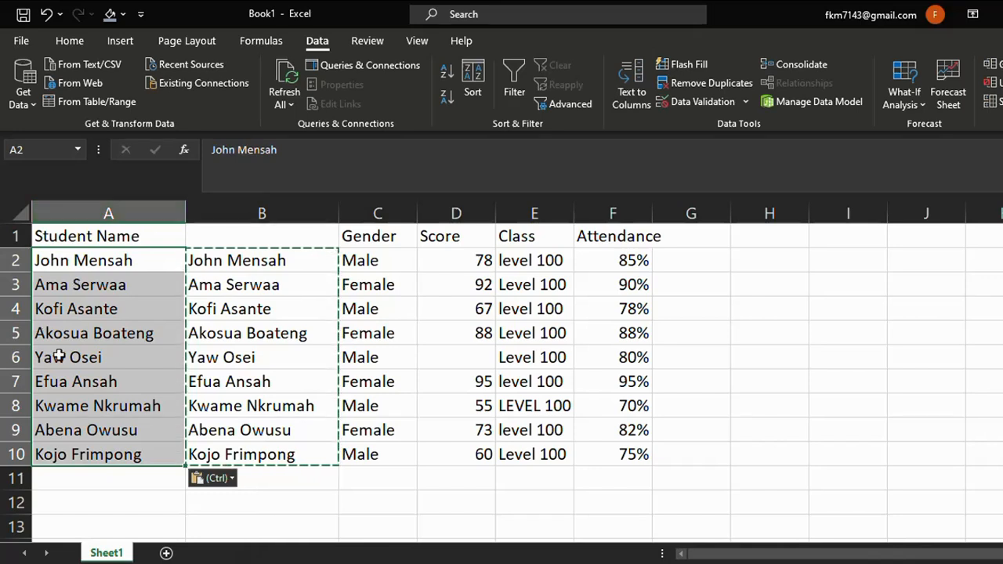
click(104, 517)
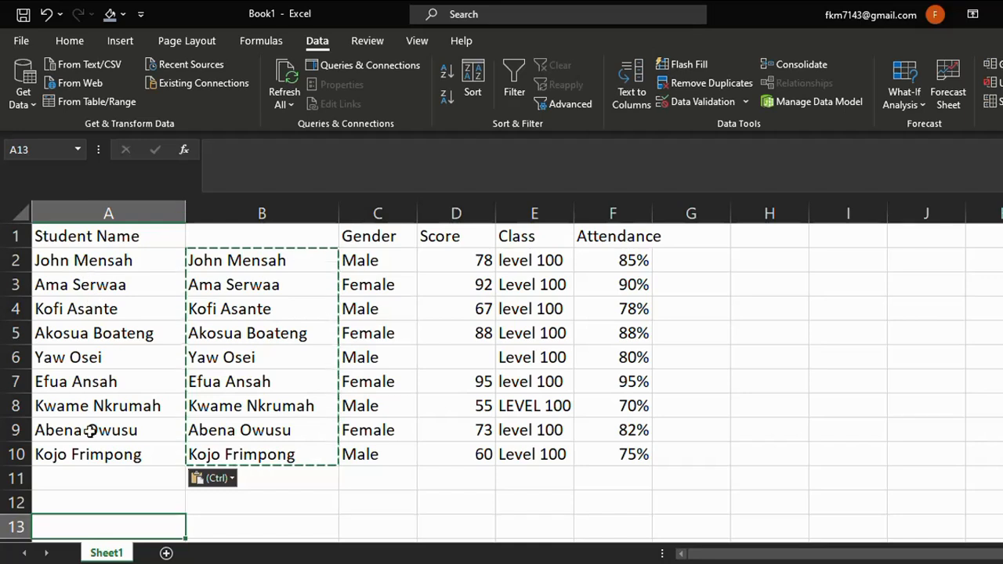
Delete the helper column B containing the PROPER formulas.
right_click(234, 208)
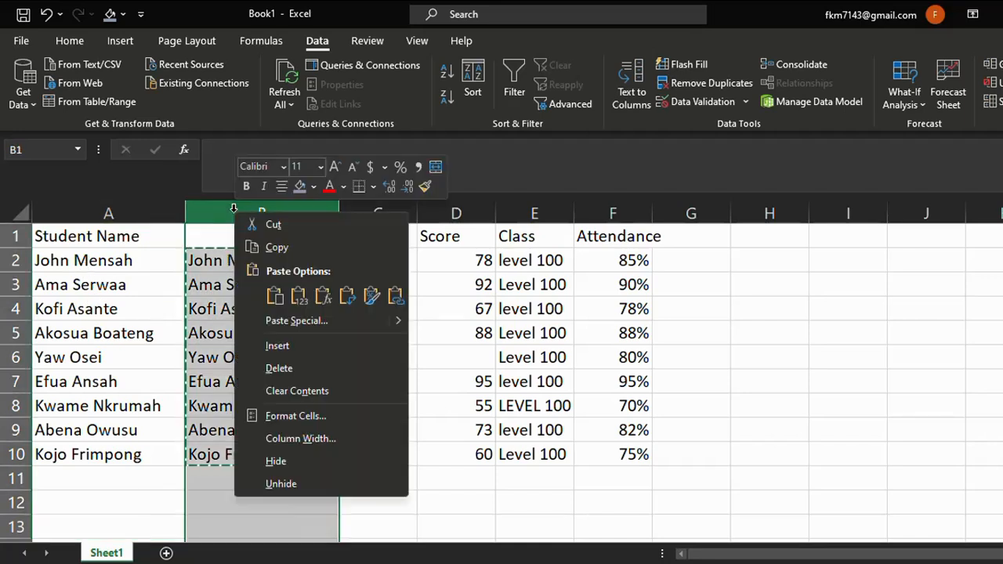
click(324, 364)
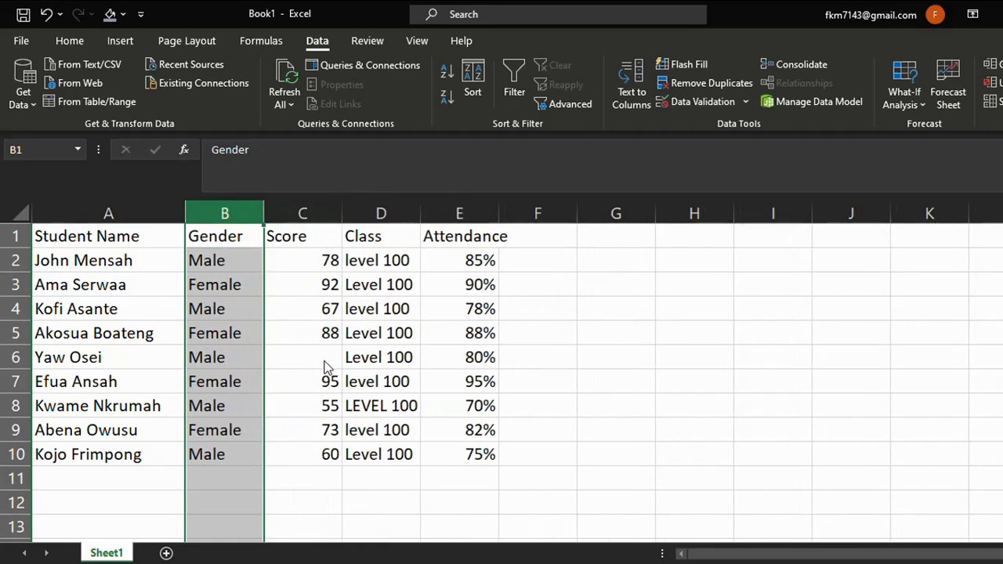
click(620, 474)
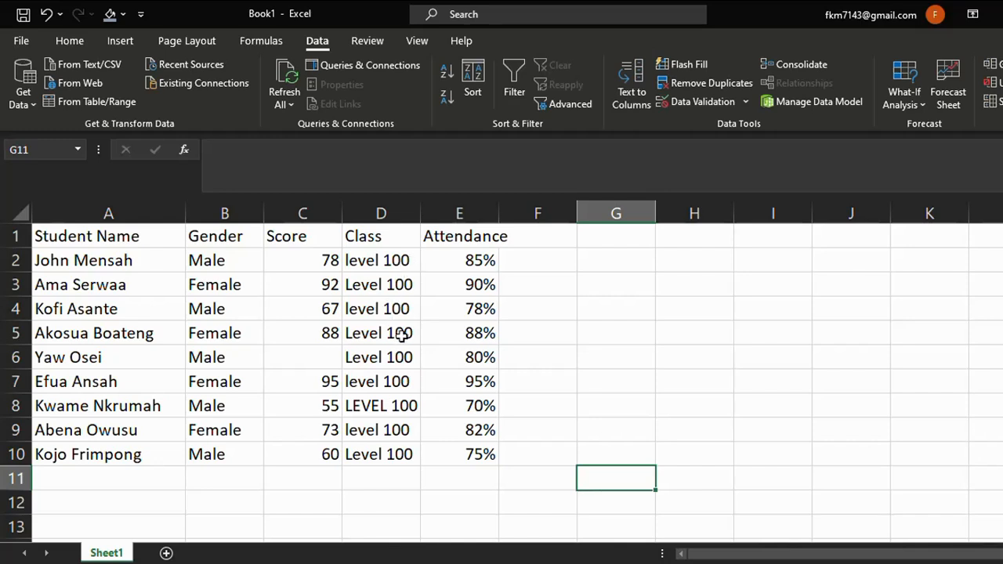
Insert a blank helper column before Attendance and enter =PROPER(D2) in E2 to standardise the first class value.
click(445, 206)
right_click(444, 208)
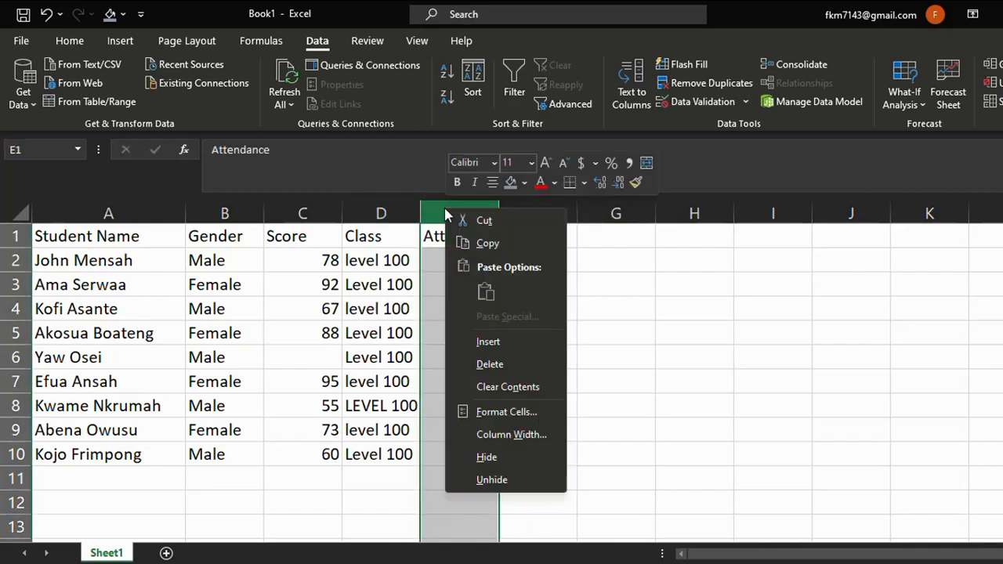
click(499, 349)
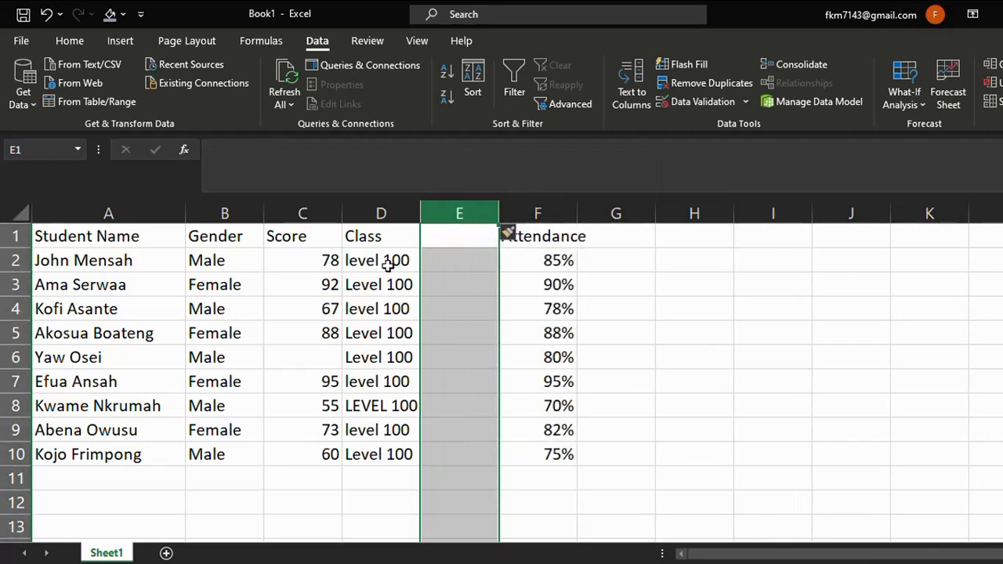
click(441, 260)
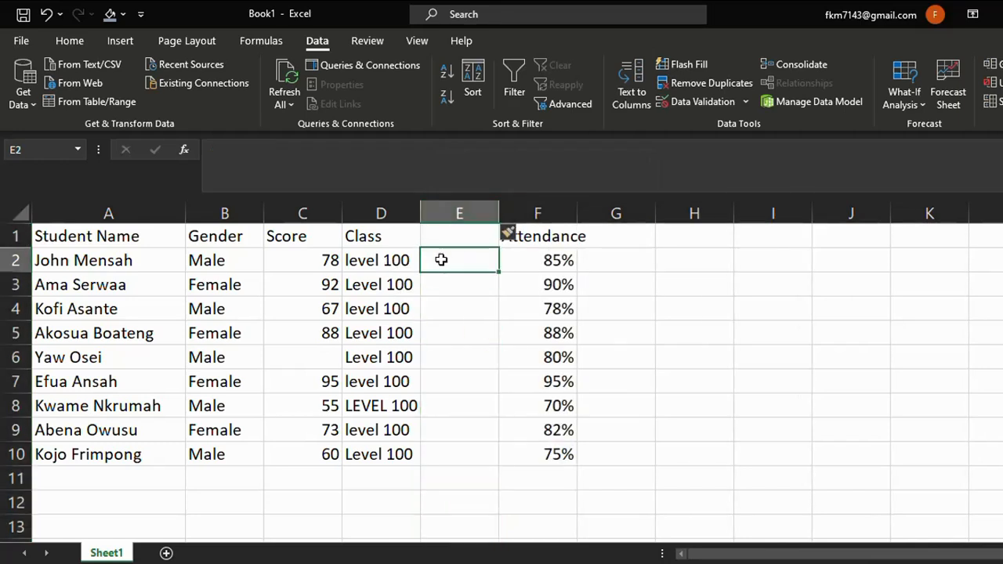
text(=)
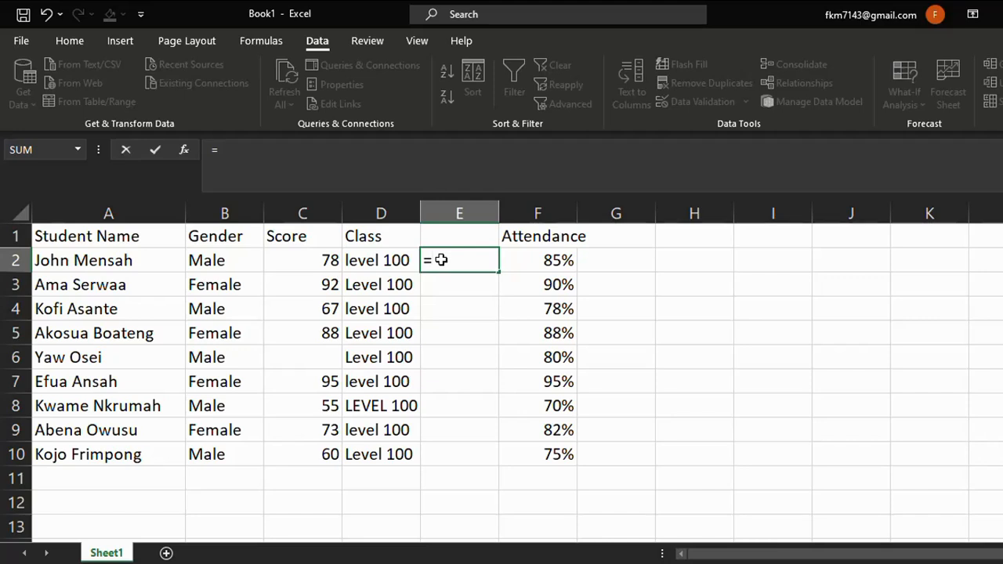
text(PRO)
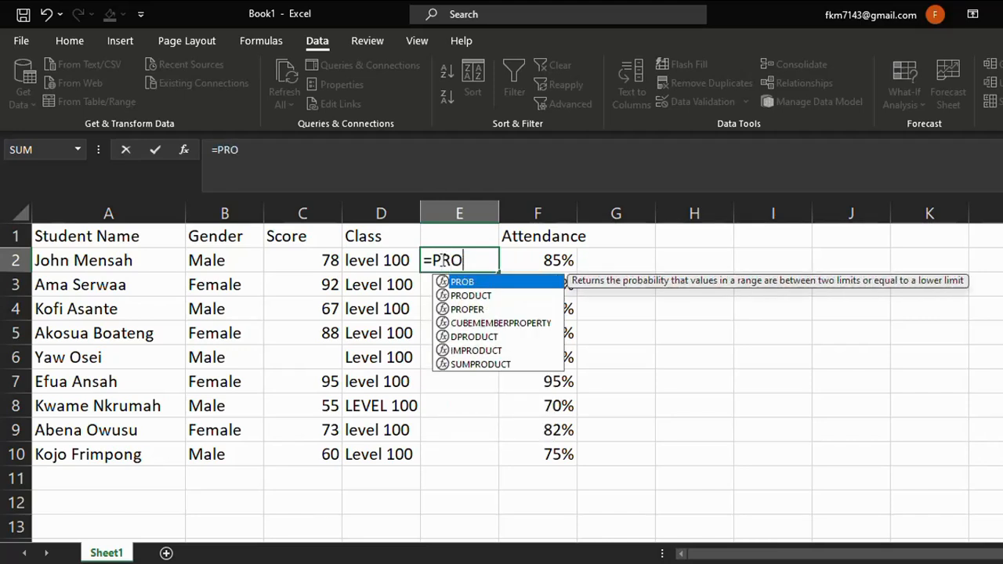
text(P)
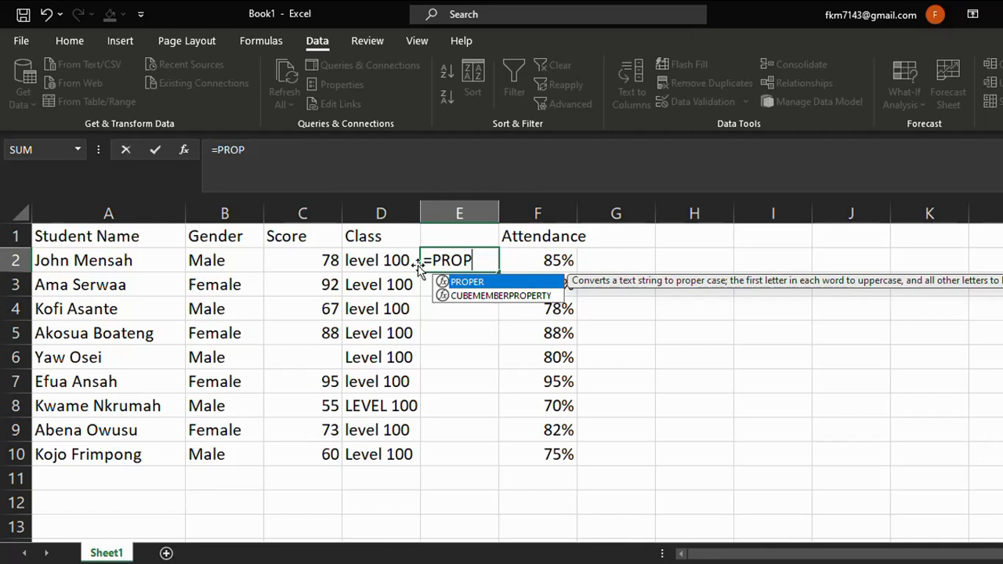
double_click(473, 284)
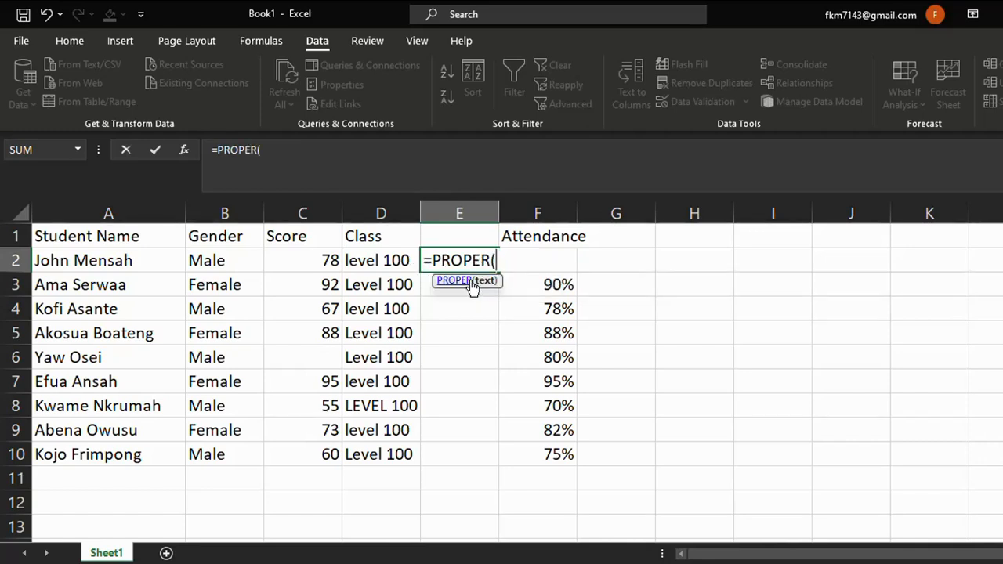
click(367, 262)
key(Return)
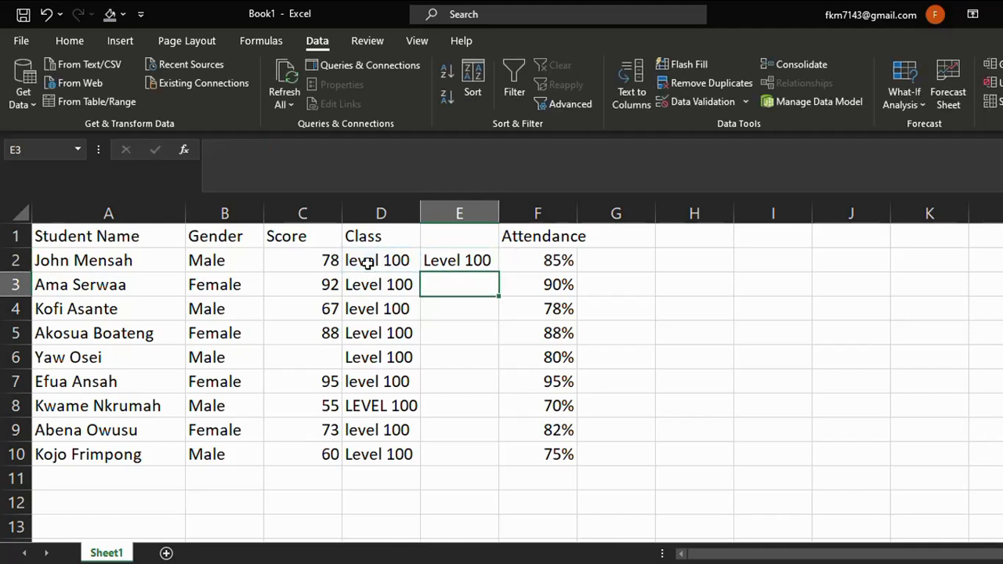
Fill the PROPER formula down from E2 to E10.
click(474, 261)
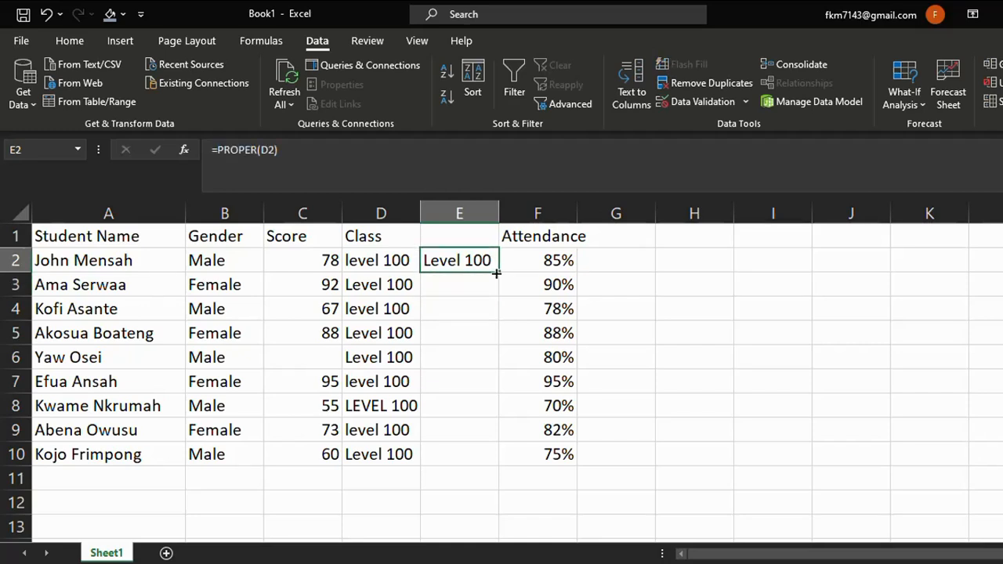
drag(497, 283, 495, 460)
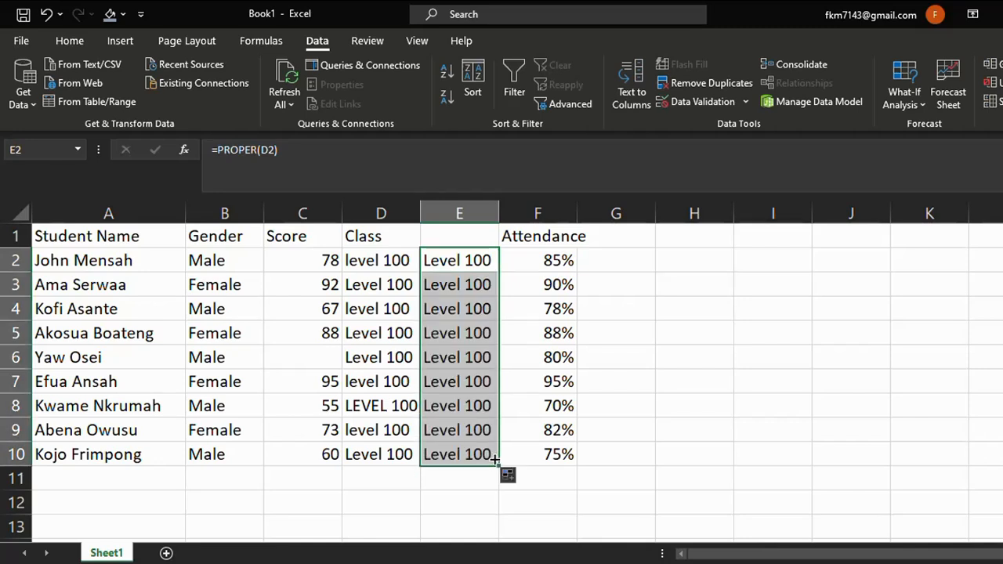
click(629, 453)
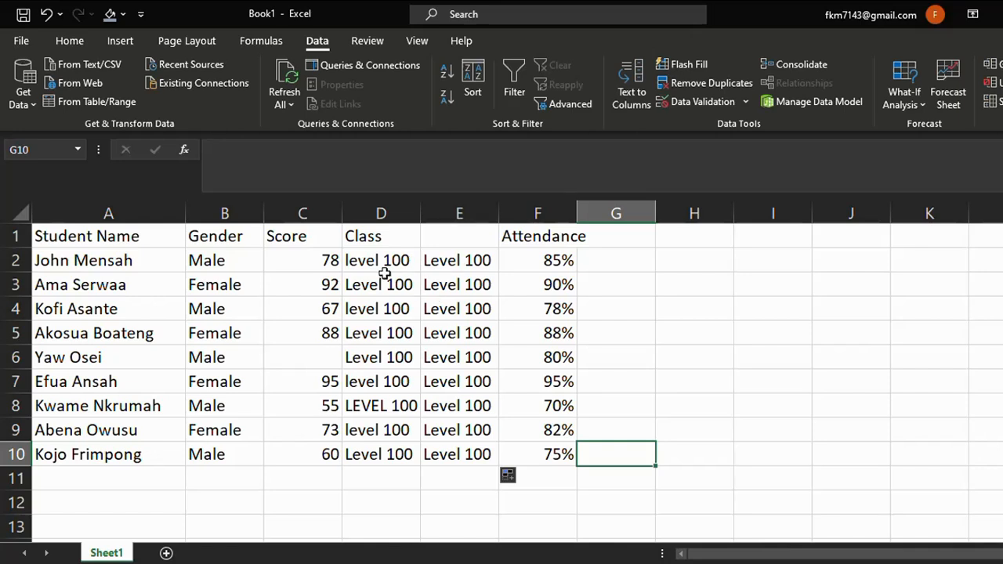
Copy the PROPER formula results in E2:E10.
right_click(444, 260)
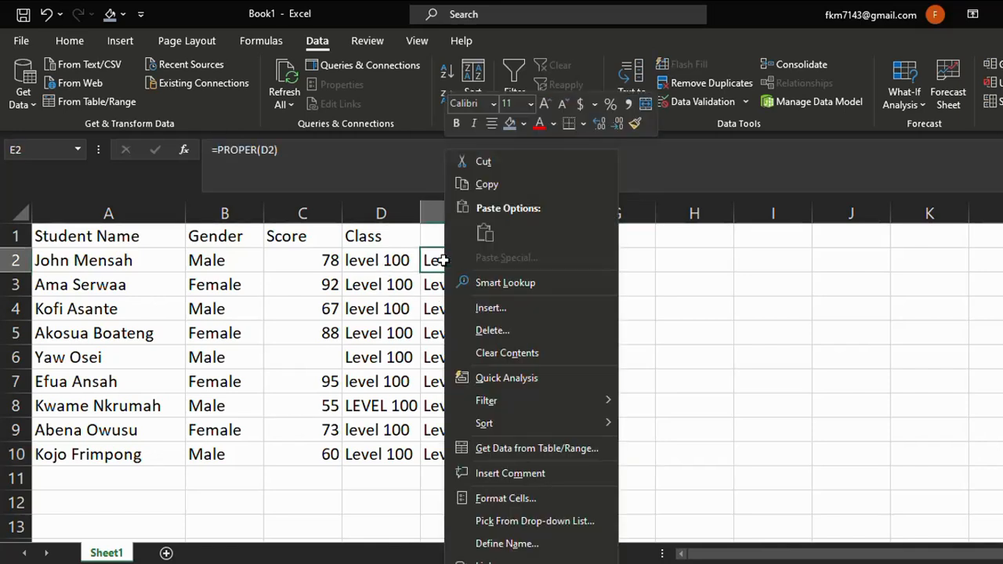
click(446, 267)
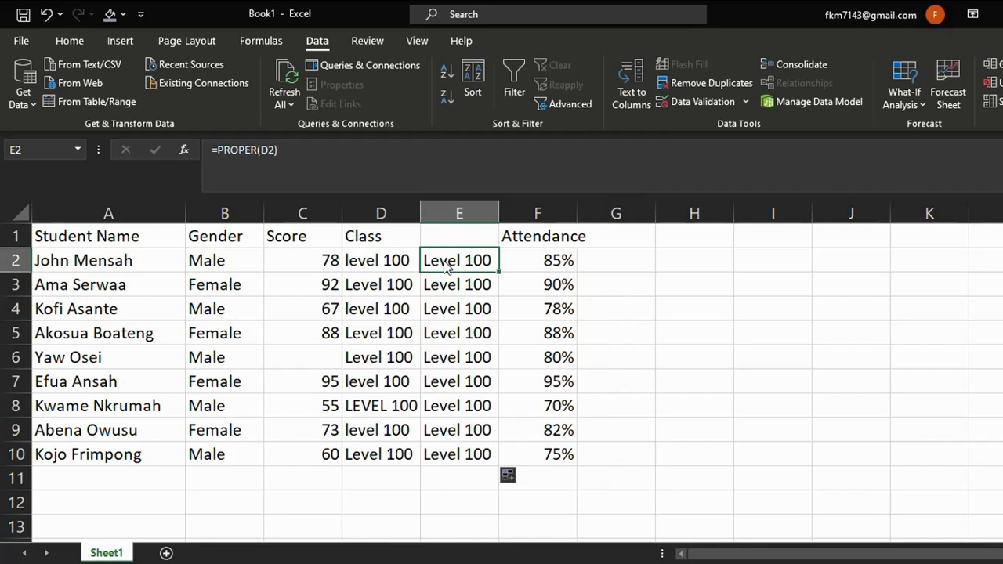
drag(447, 266, 471, 453)
right_click(467, 437)
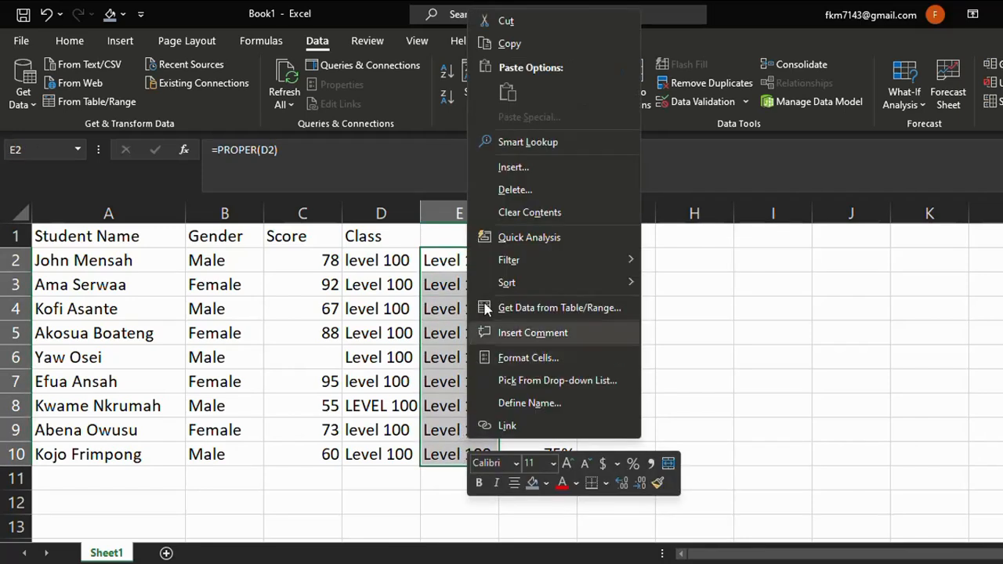
click(508, 43)
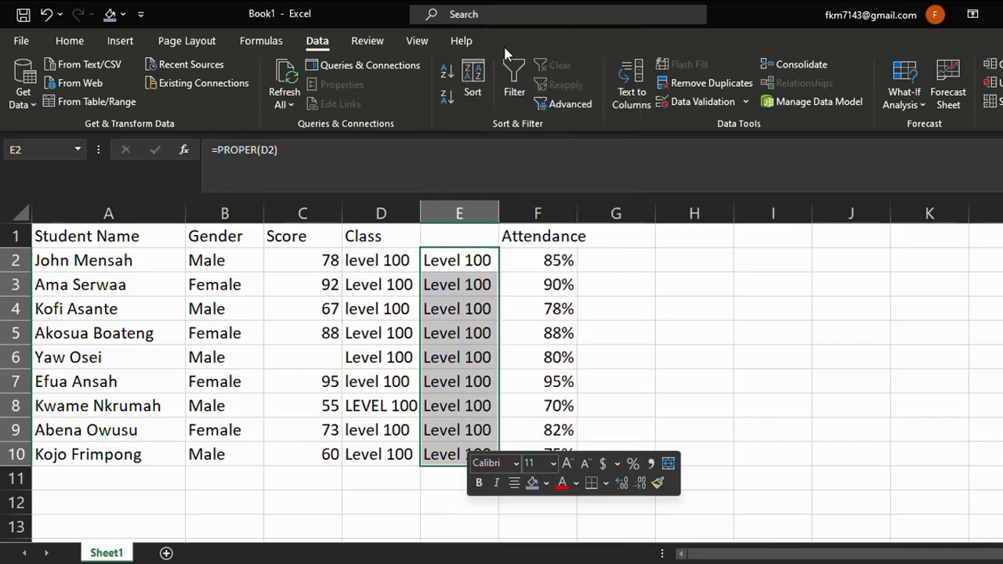
Paste the copied class values as values over the original Class entries starting at D2.
right_click(384, 261)
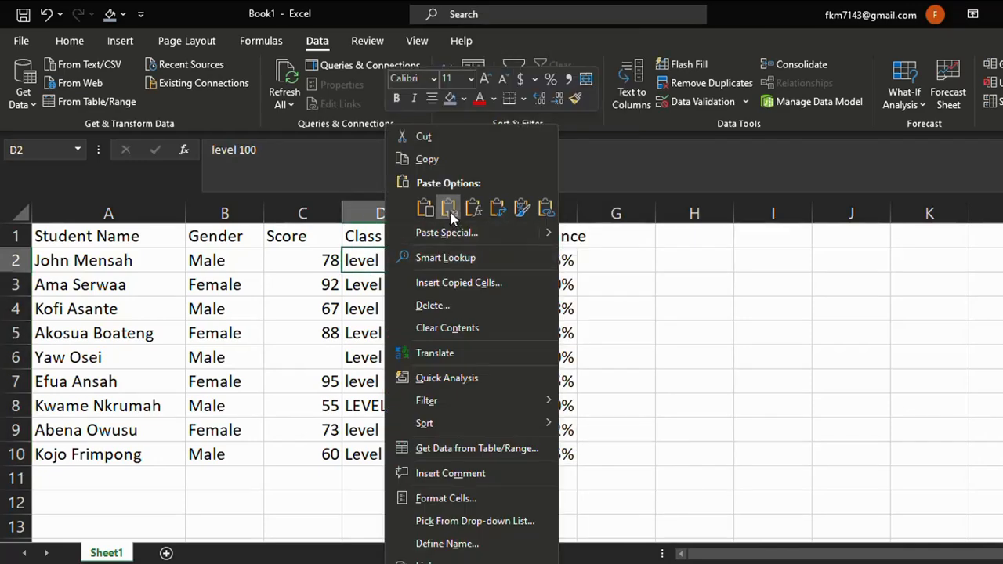
click(448, 208)
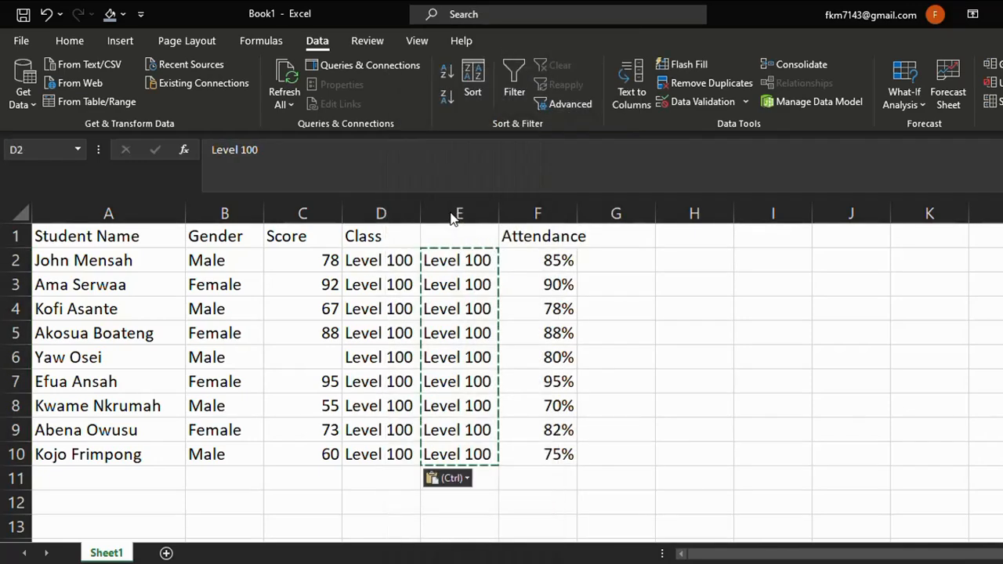
click(511, 474)
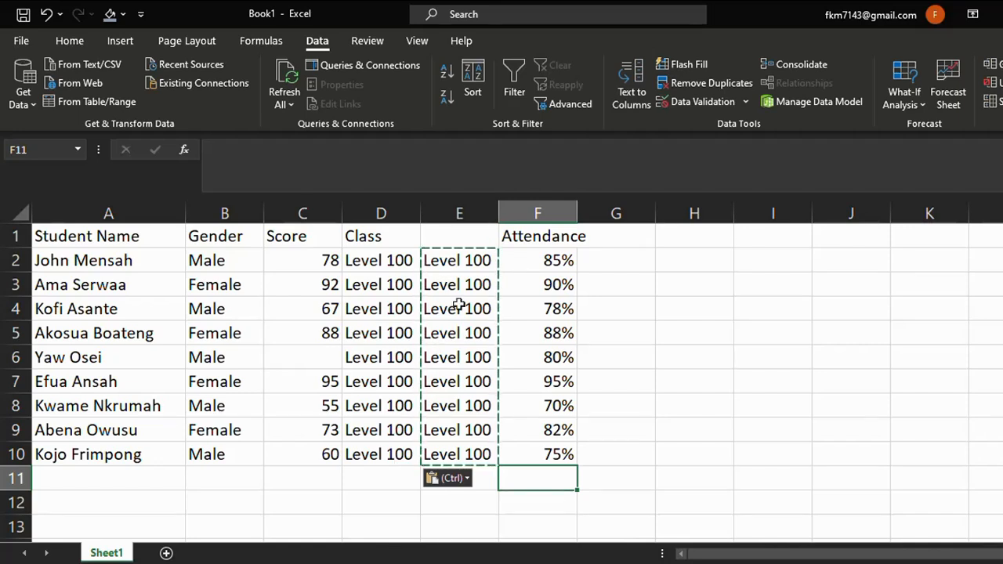
Delete the helper column E containing the PROPER formulas.
click(457, 234)
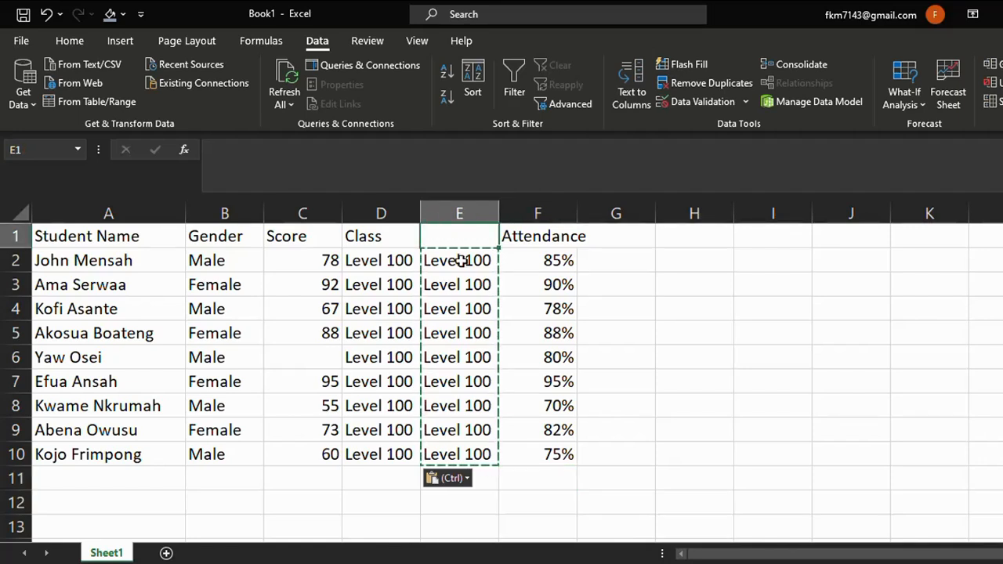
right_click(445, 205)
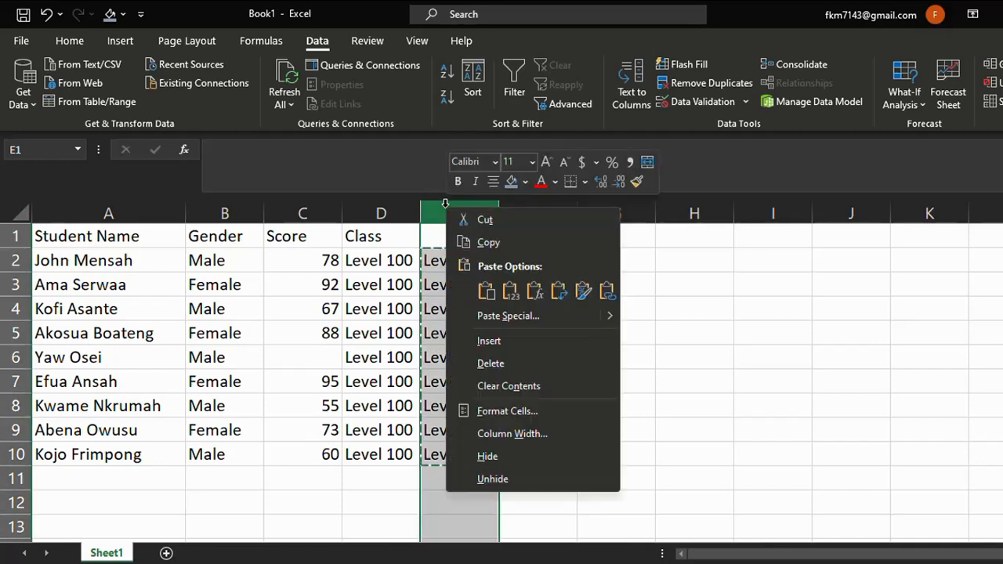
click(509, 364)
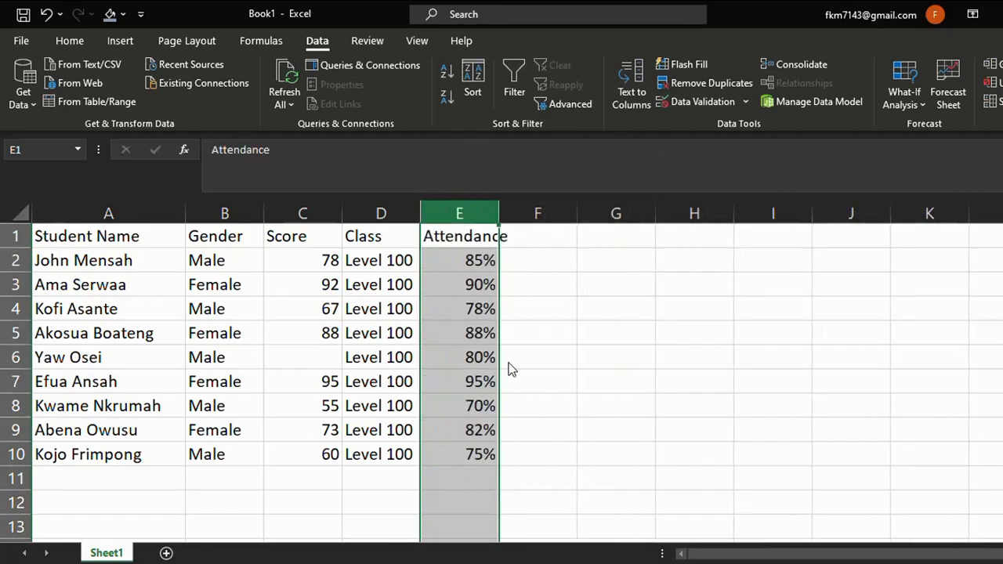
click(545, 360)
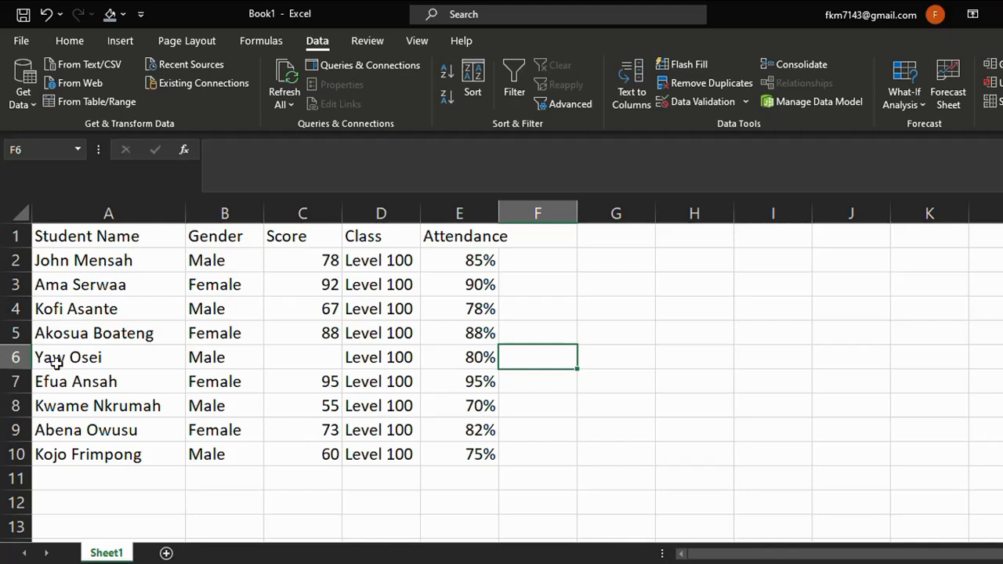
Highlight the row 6 record A6:E6, which has a blank score, with Light Green fill.
drag(56, 360, 460, 358)
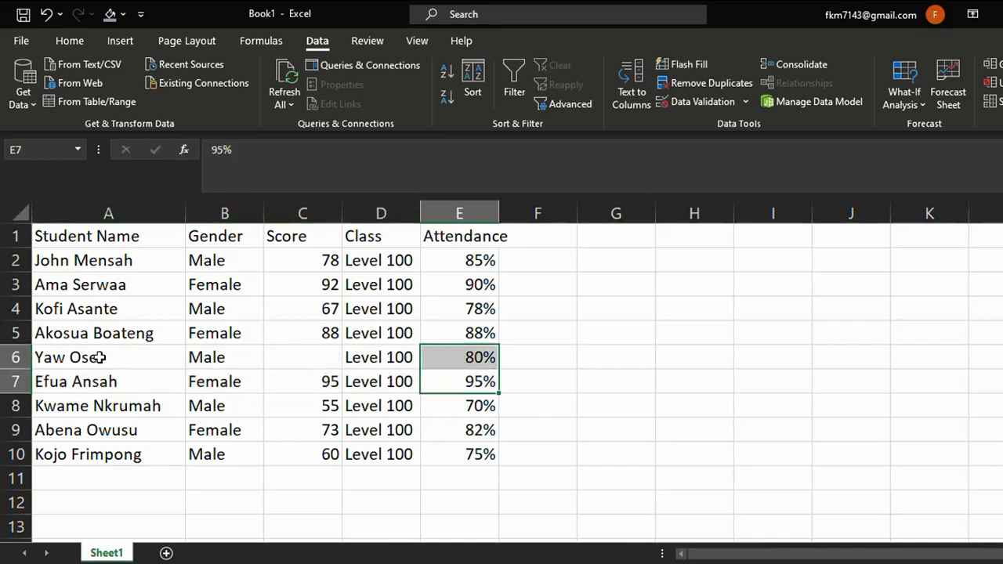
drag(99, 357, 439, 363)
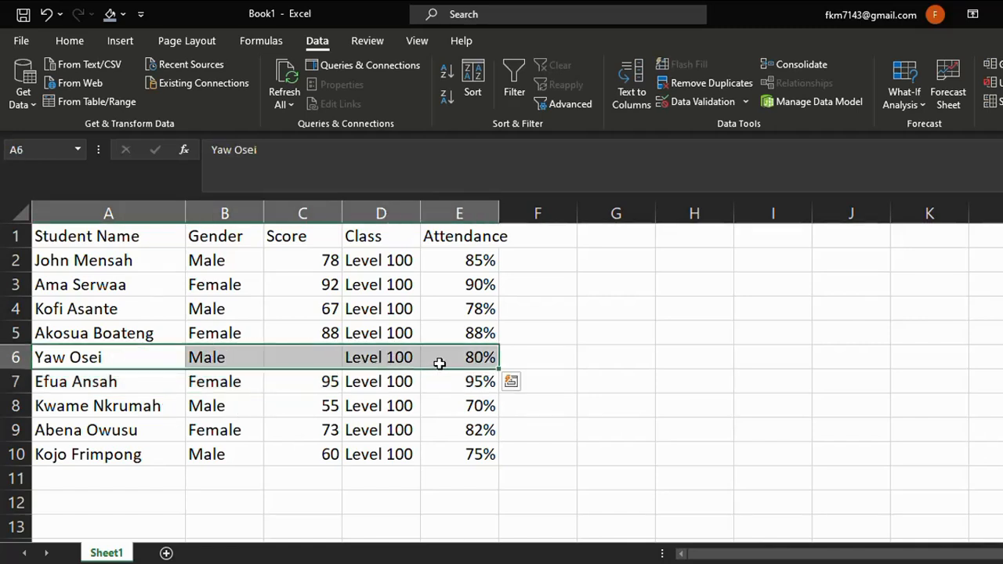
click(119, 43)
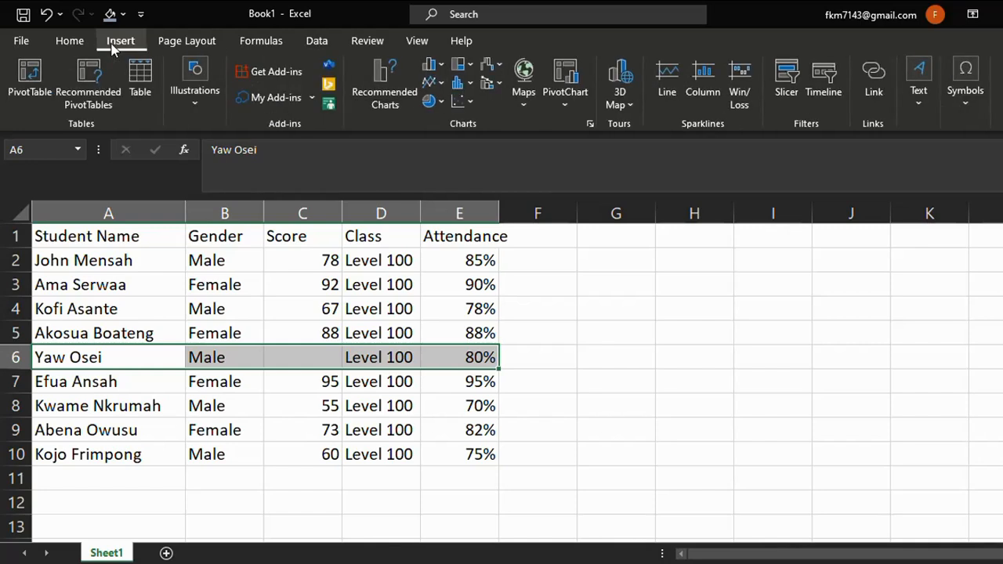
click(69, 40)
click(221, 97)
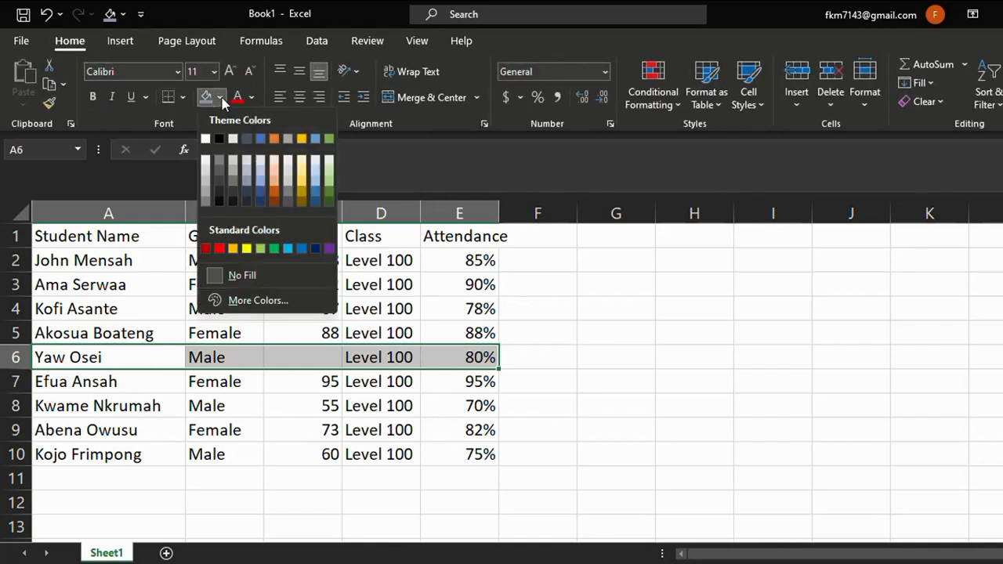
click(264, 251)
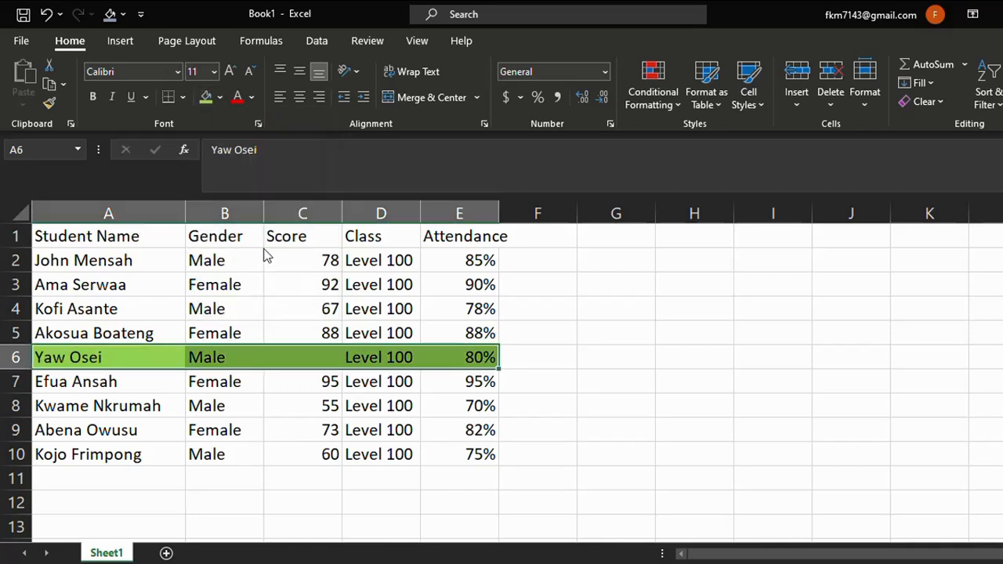
click(611, 366)
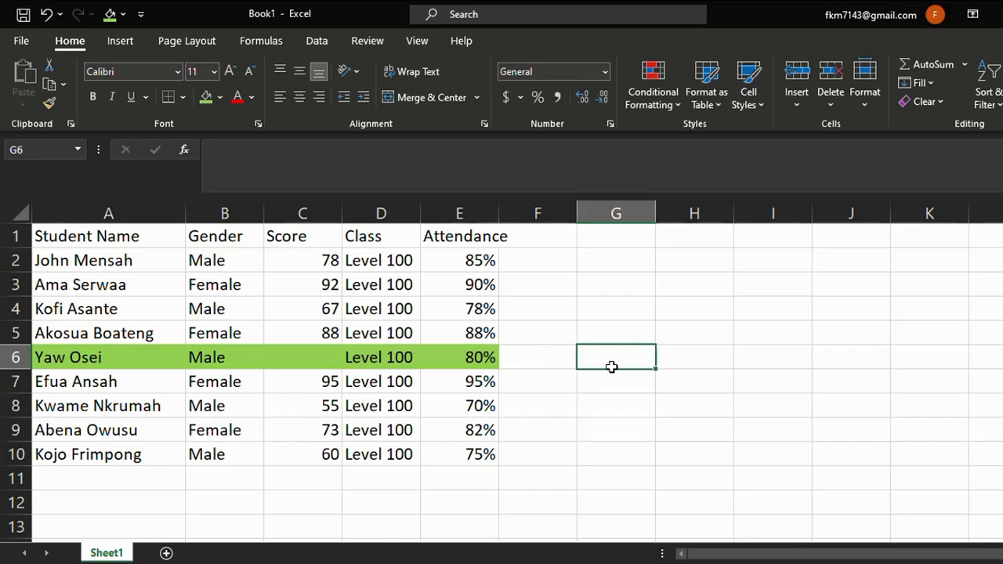